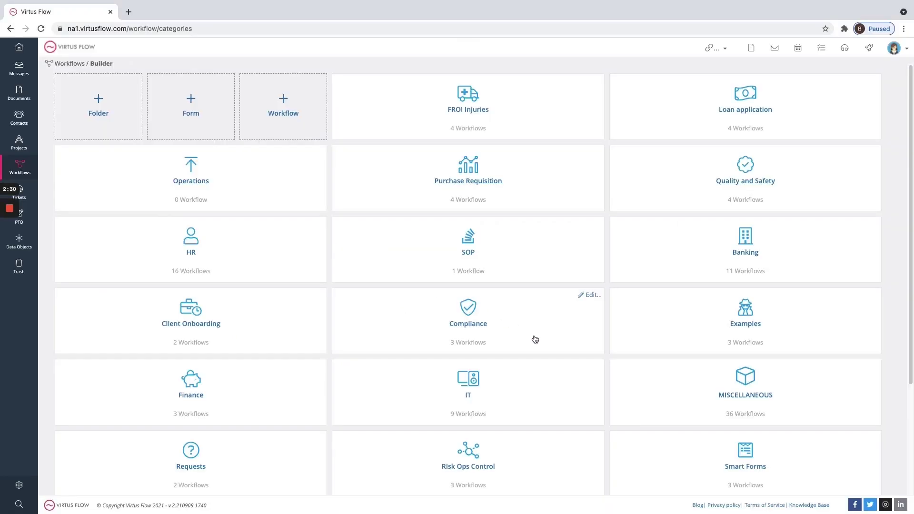
# Scroll down to the Test B folder tile and open its workflow list.
pyautogui.scroll(-3, 535, 339)
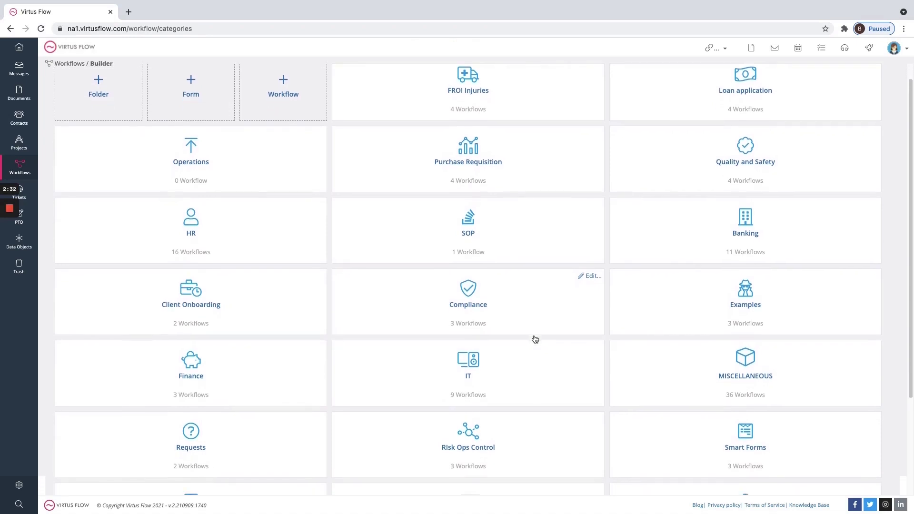
pyautogui.scroll(-1, 535, 339)
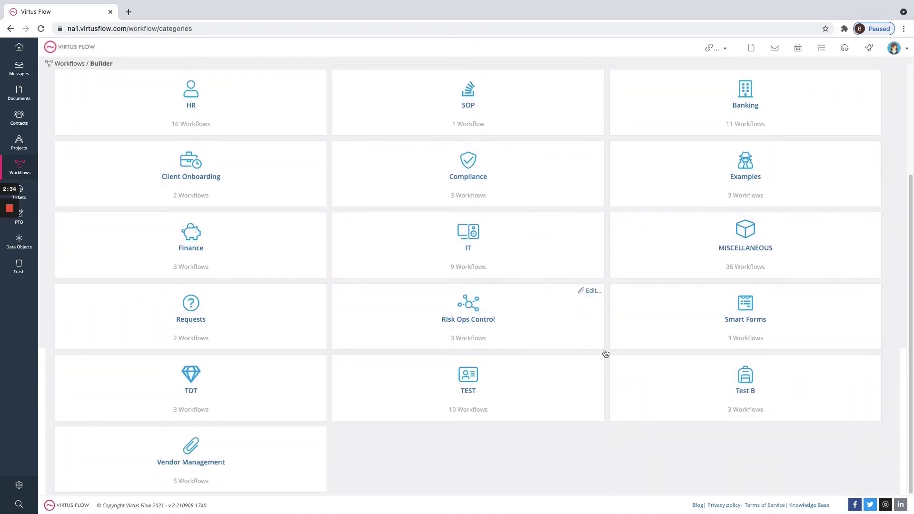
pyautogui.click(708, 373)
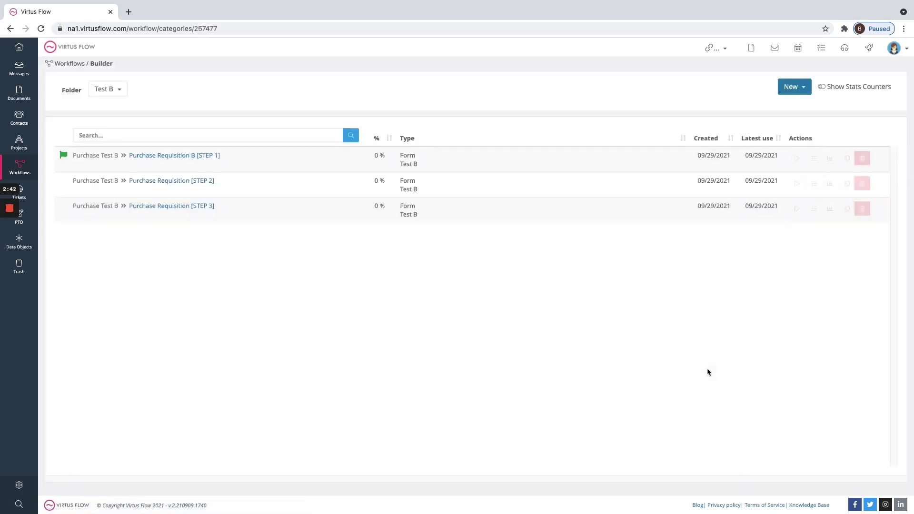
# Create a new form workflow in the folder, keeping Form as its category.
pyautogui.click(792, 93)
pyautogui.click(794, 103)
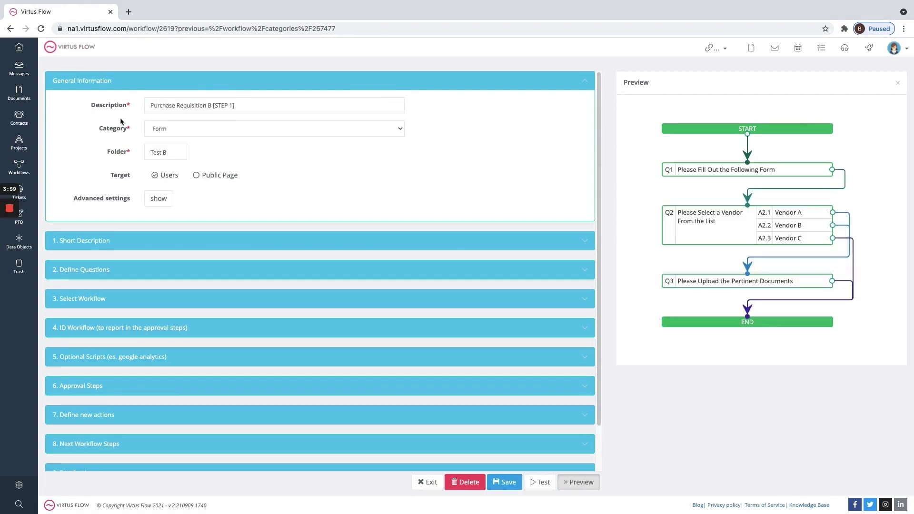
pyautogui.click(160, 128)
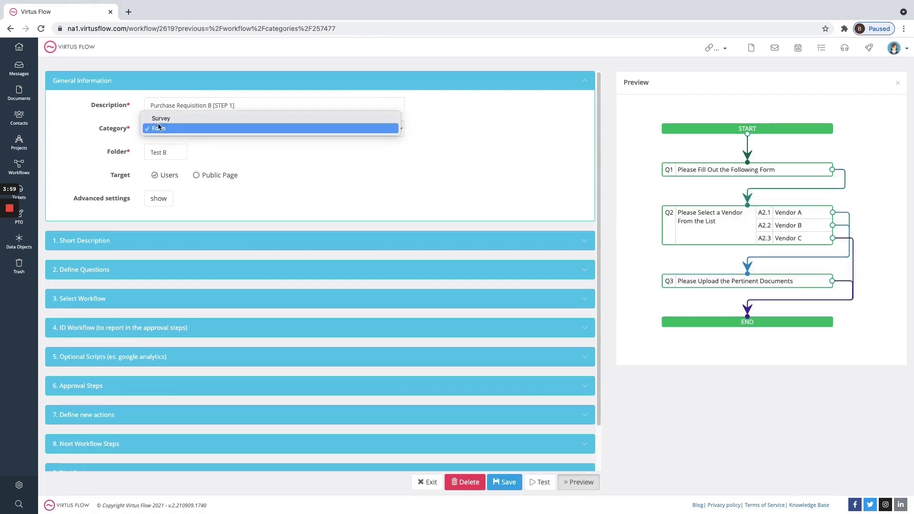
pyautogui.click(139, 153)
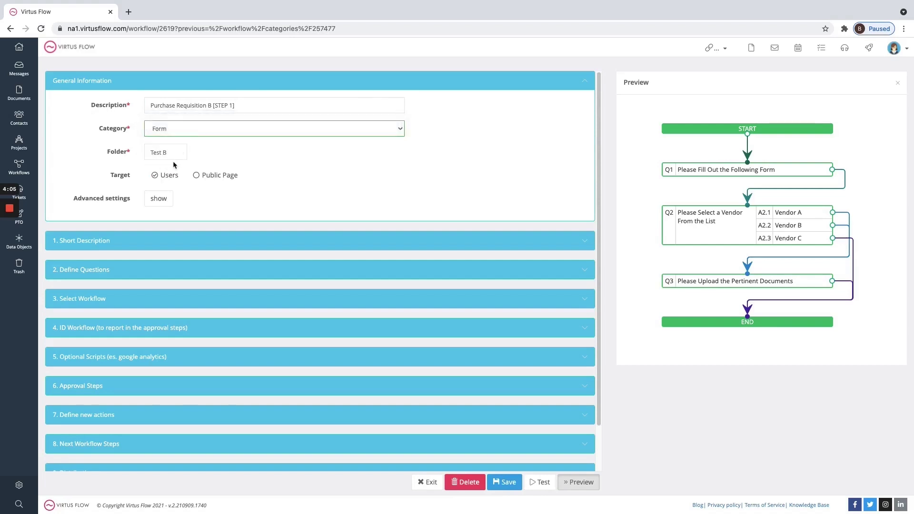
# Make the workflow a Macro Workflow step of Purchase Test B, found by searching 'purcha'.
pyautogui.click(159, 198)
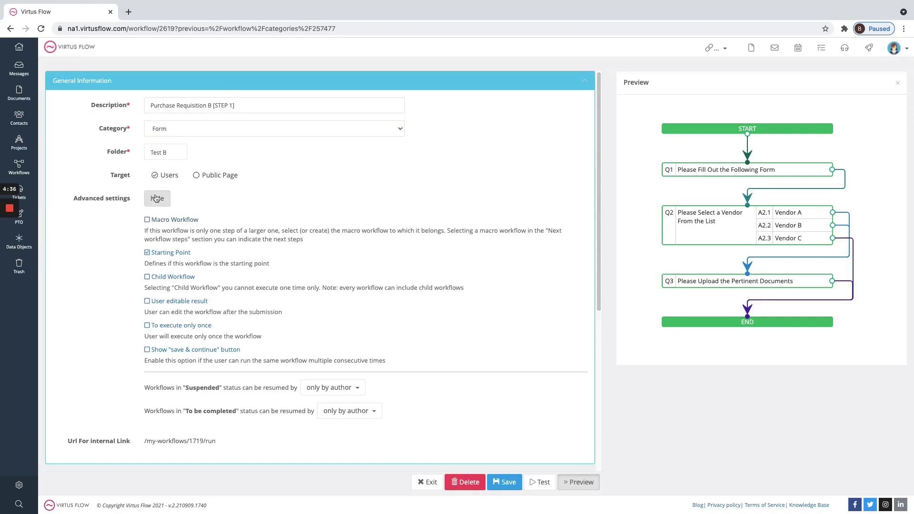
pyautogui.click(147, 220)
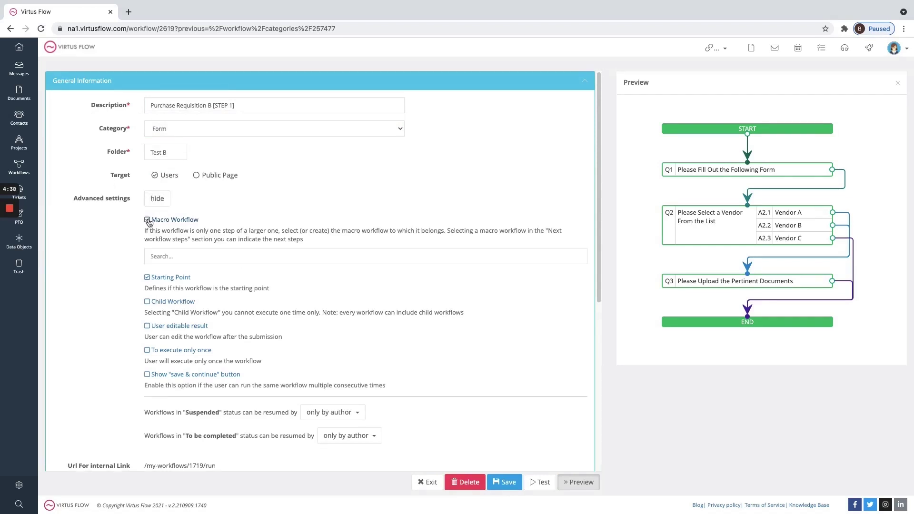
pyautogui.click(167, 260)
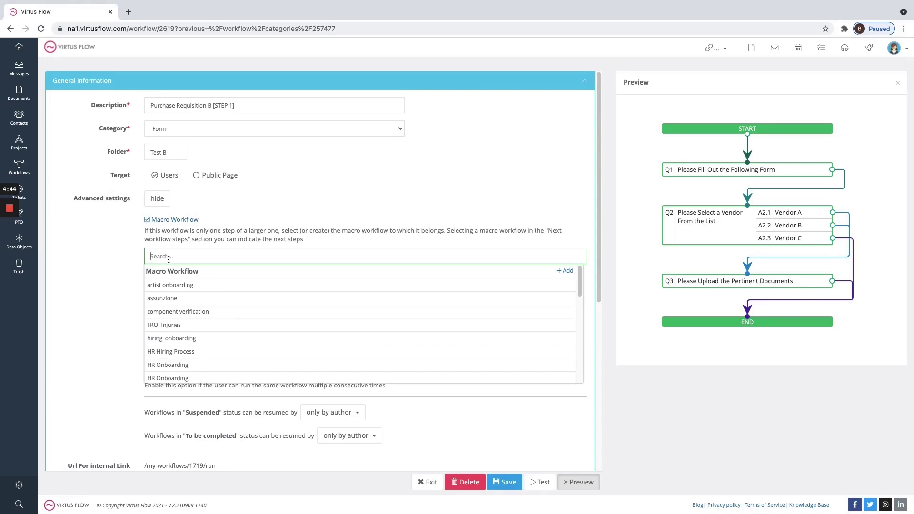
pyautogui.write('purcha')
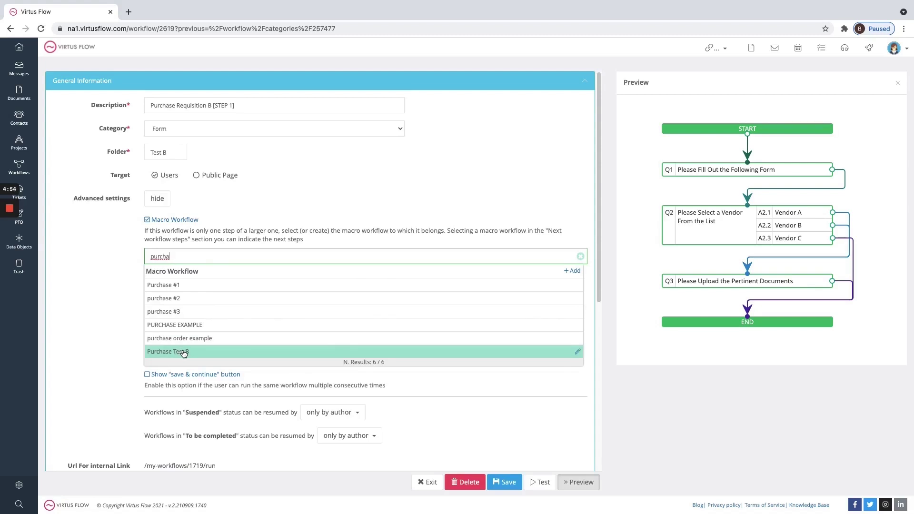
pyautogui.click(183, 352)
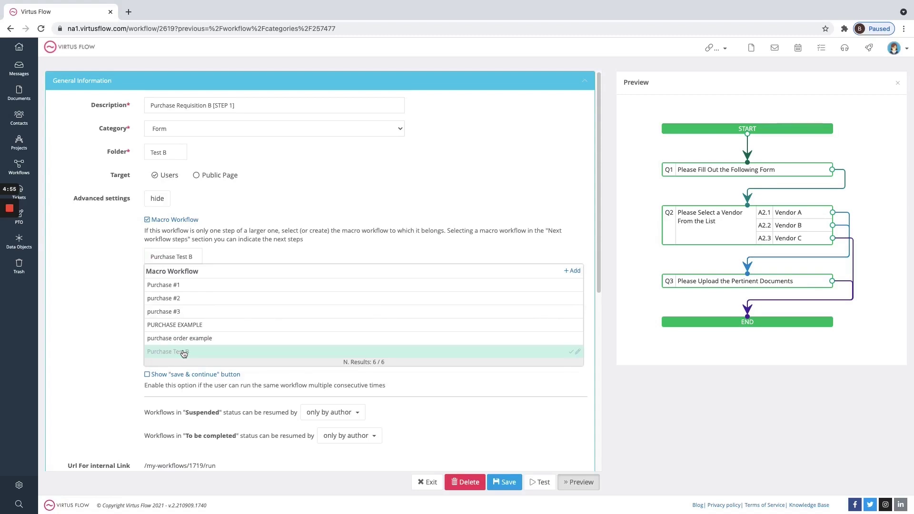
pyautogui.click(132, 320)
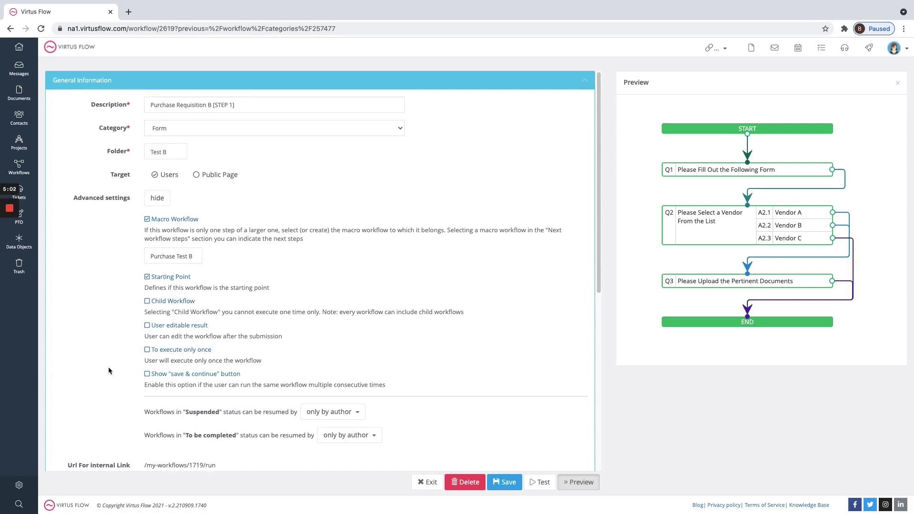
# Drop the process diagram into Short Description and add Q1 as a Form-type question.
pyautogui.scroll(-10, 108, 366)
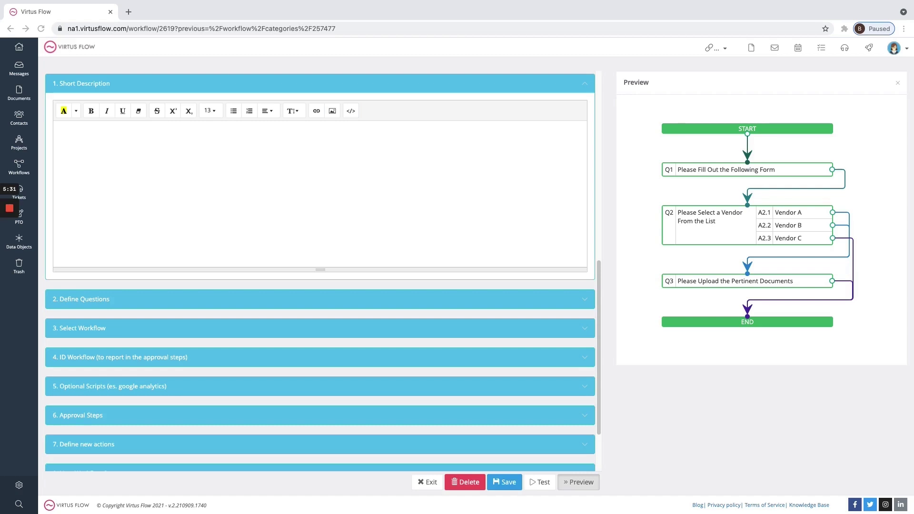
pyautogui.moveTo(913, 204); pyautogui.dragTo(342, 196)
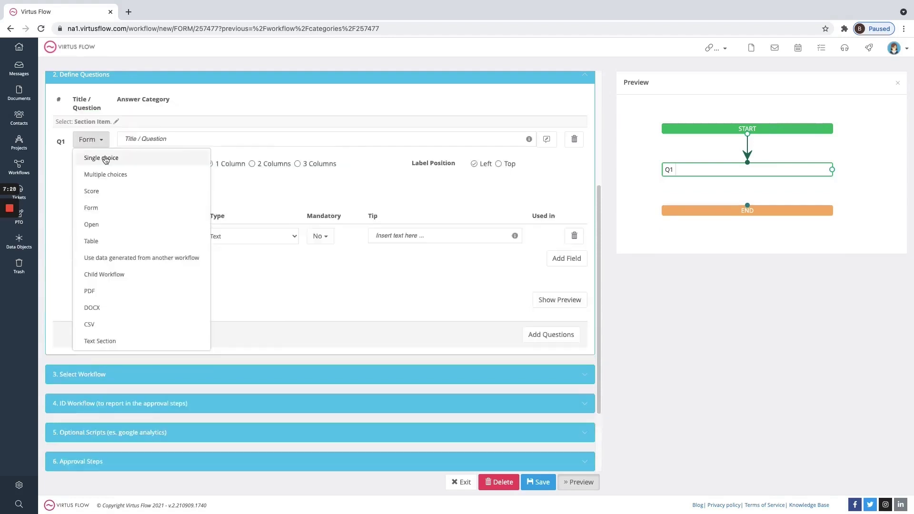
pyautogui.click(108, 152)
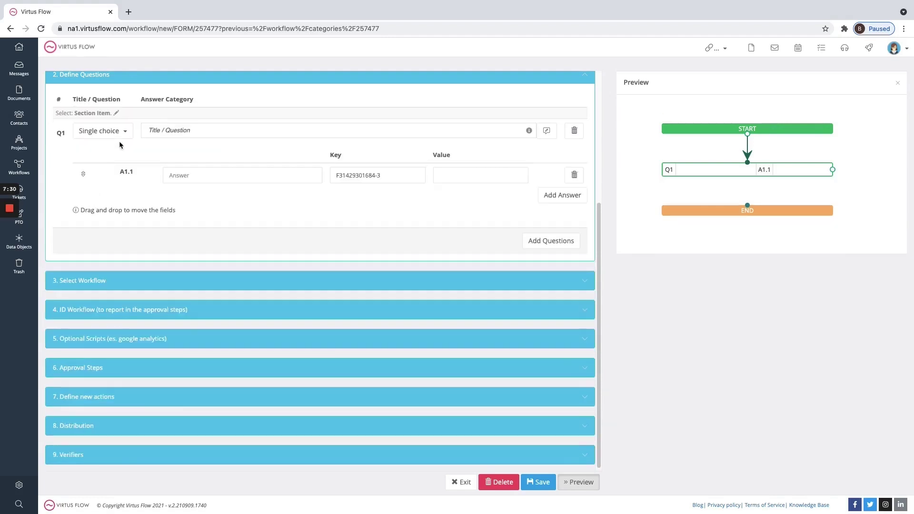
pyautogui.click(124, 137)
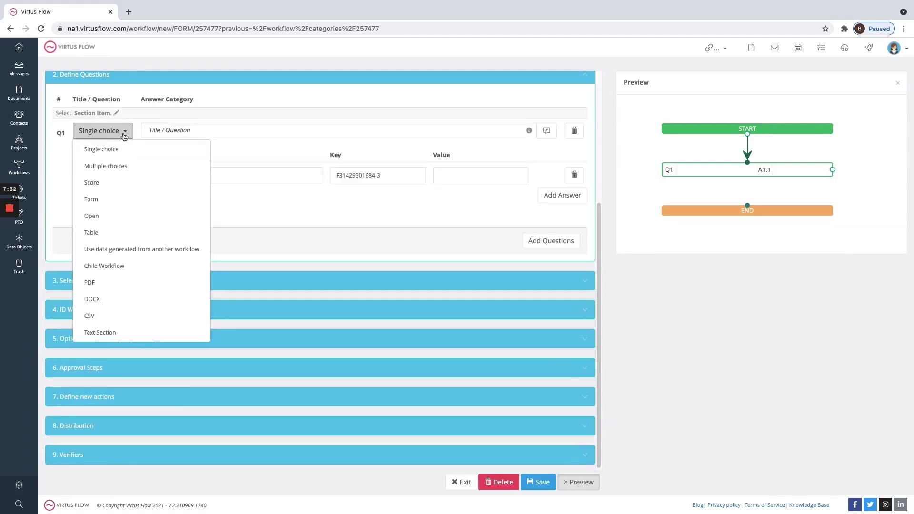
pyautogui.click(107, 198)
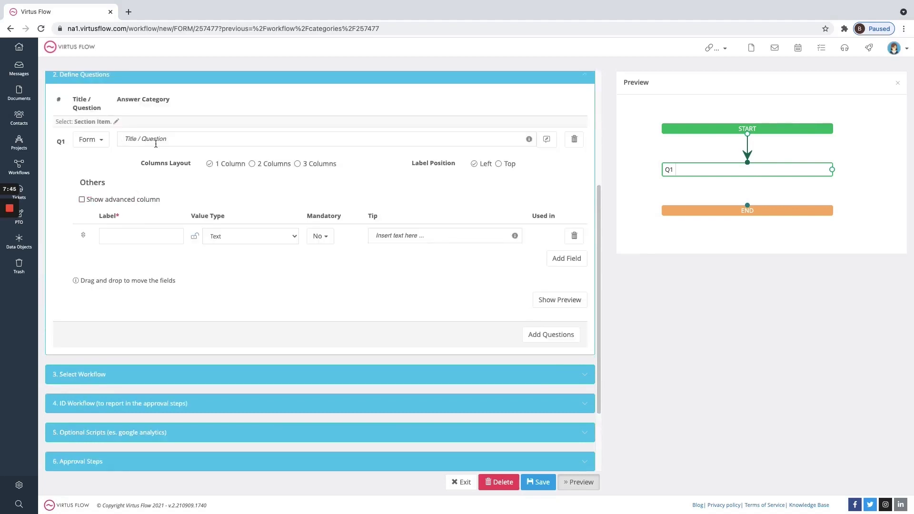
pyautogui.click(124, 236)
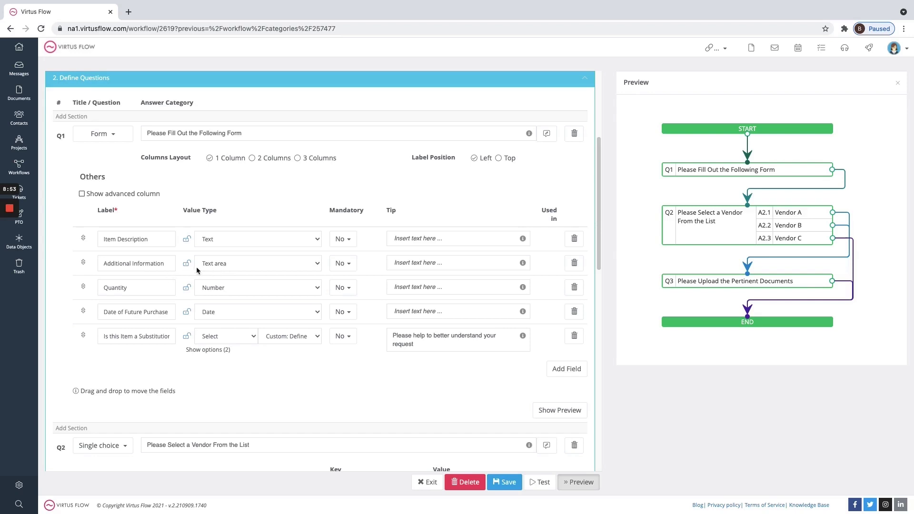
# Keep Quantity as Number, Date of Future Purchase as Date, and substitution as Select with Yes/No options.
pyautogui.click(222, 288)
pyautogui.click(224, 288)
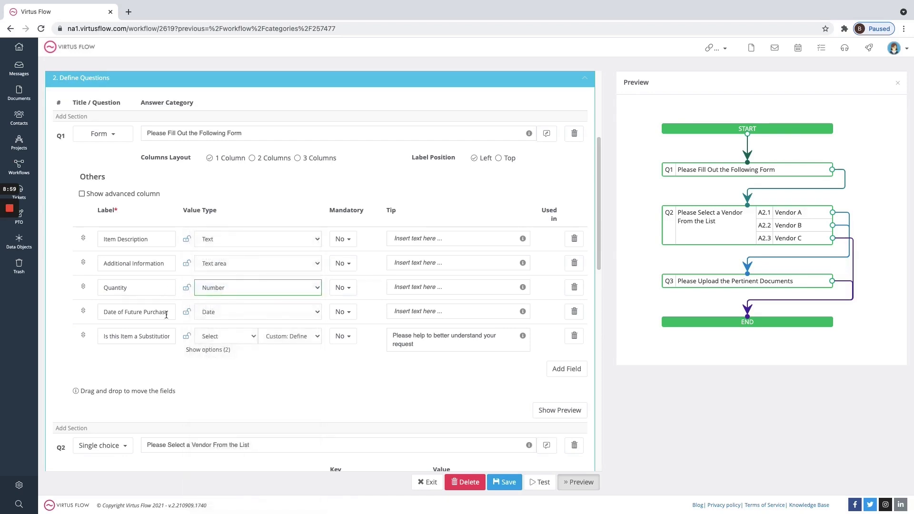
pyautogui.click(204, 314)
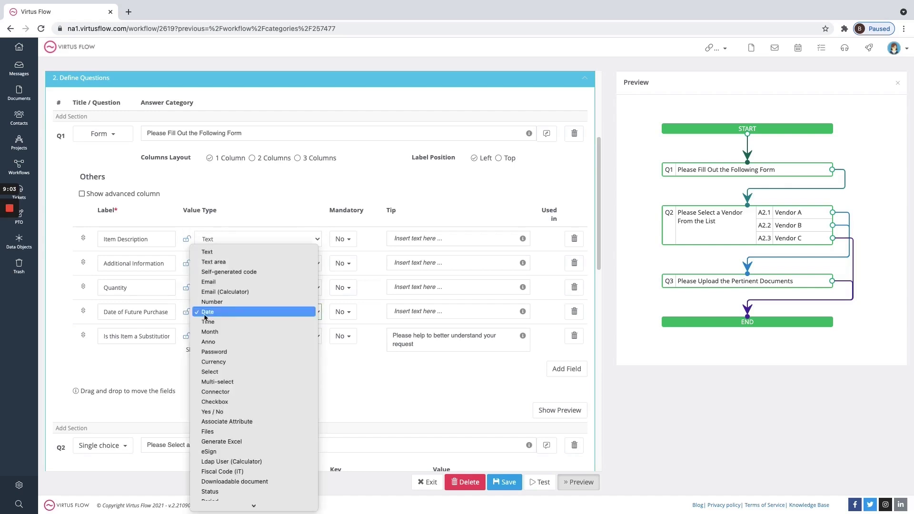
pyautogui.click(206, 314)
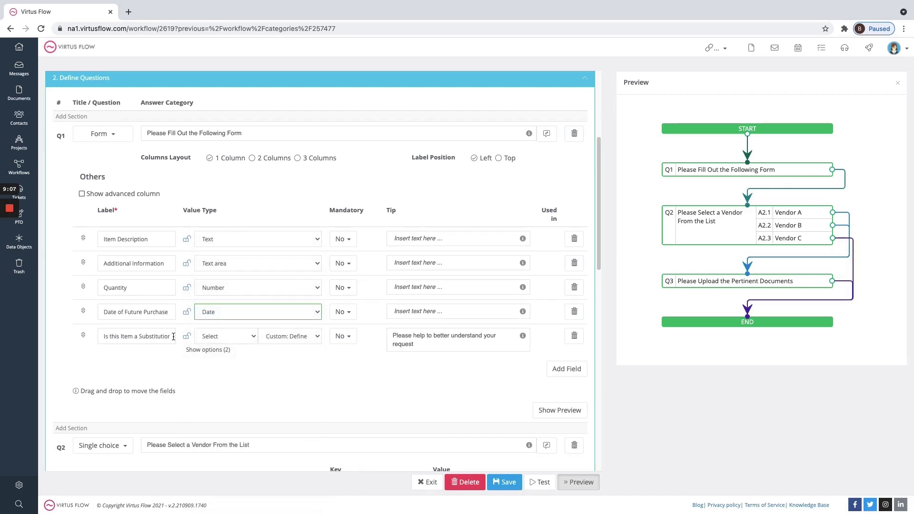
pyautogui.click(214, 339)
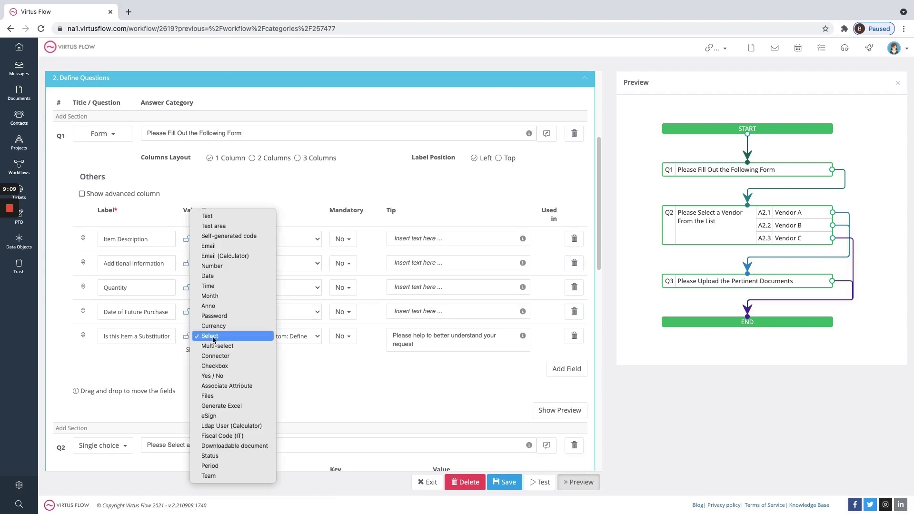
pyautogui.click(214, 337)
pyautogui.click(221, 350)
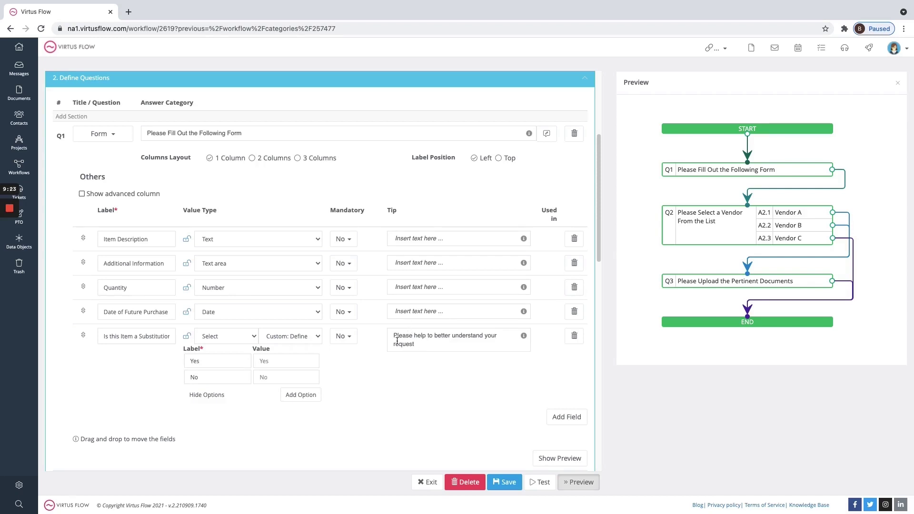
pyautogui.click(419, 345)
# Enter 'Section Vendor' as a section title and keep Q2 as a single-choice question.
pyautogui.scroll(-2, 464, 381)
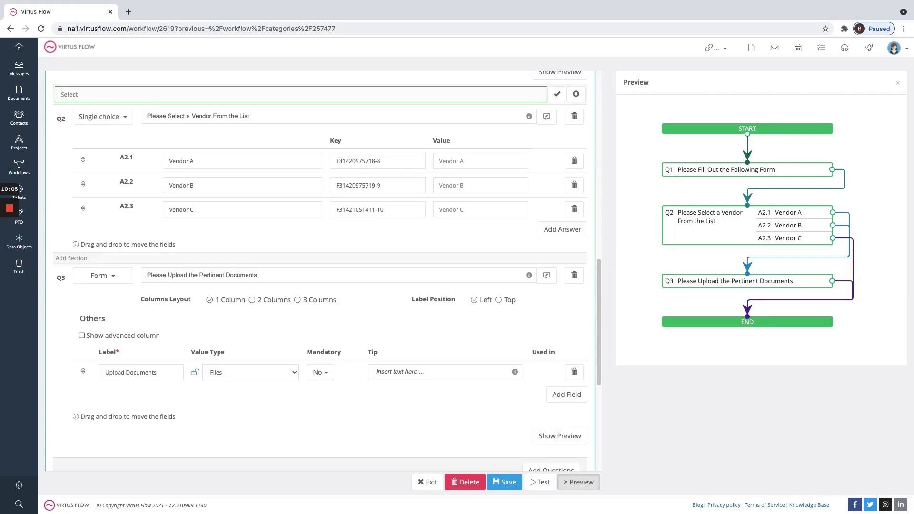
pyautogui.write('Secti')
pyautogui.write('on Vendor')
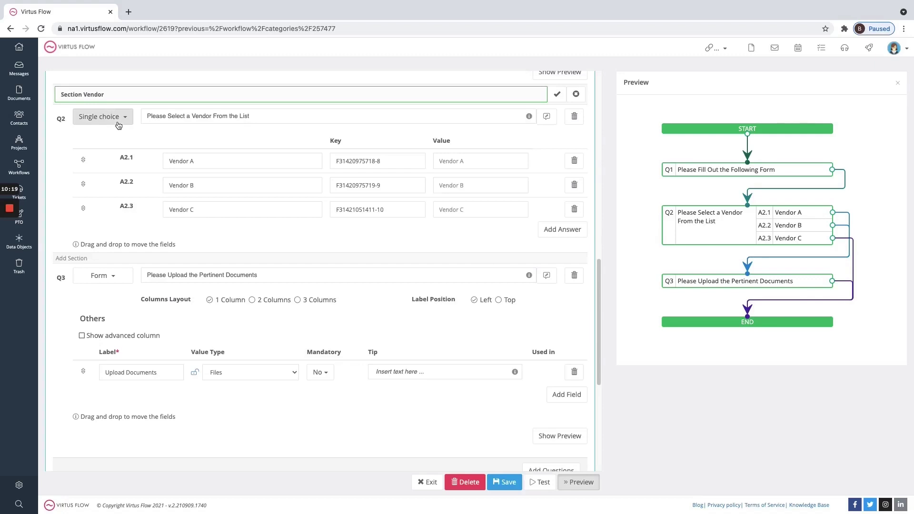
pyautogui.click(118, 125)
pyautogui.click(118, 125)
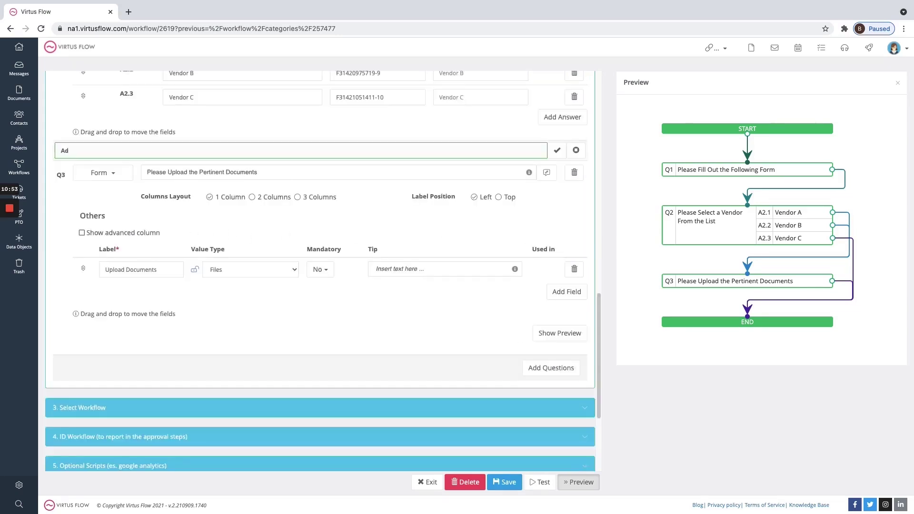
# Retype the title as 'Additonal', keep Q3 as Form, and set Upload Documents to Files.
pyautogui.press('BackSpace')
pyautogui.press('BackSpace')
pyautogui.write('Additonal Information.')
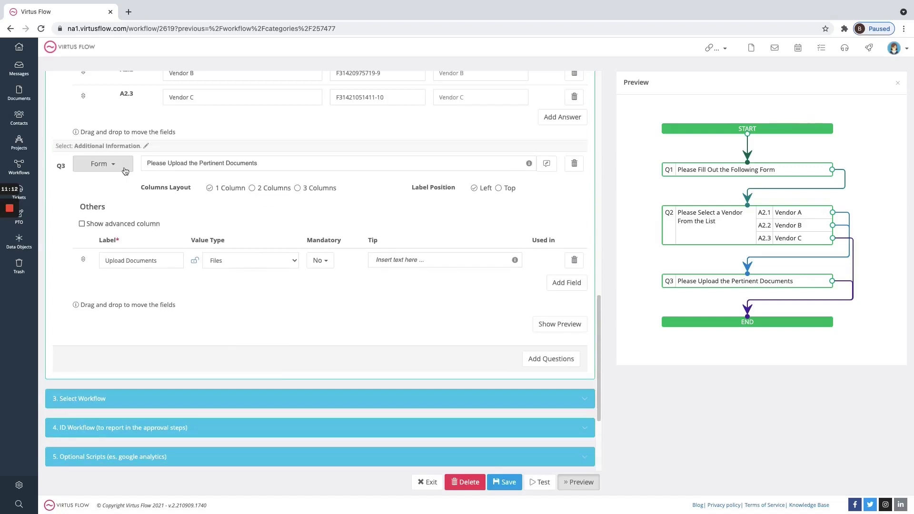
pyautogui.click(125, 171)
pyautogui.click(125, 170)
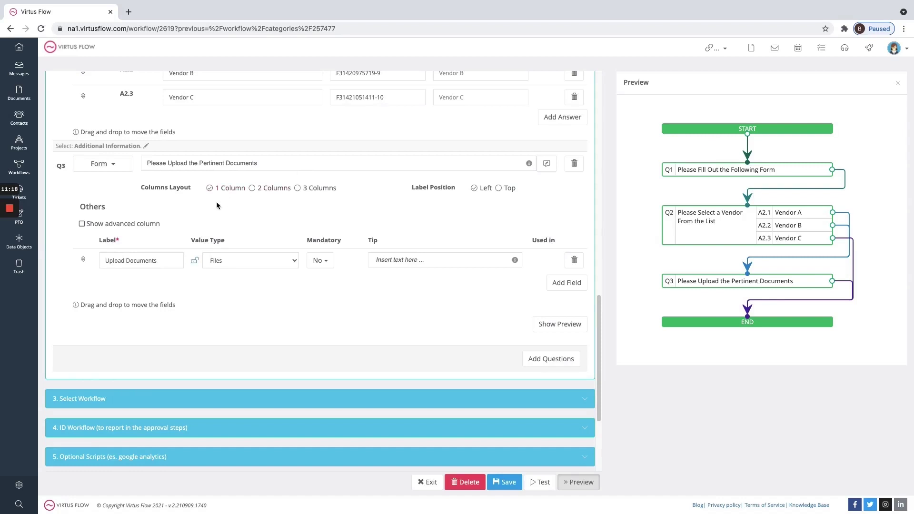
pyautogui.click(164, 261)
pyautogui.click(248, 265)
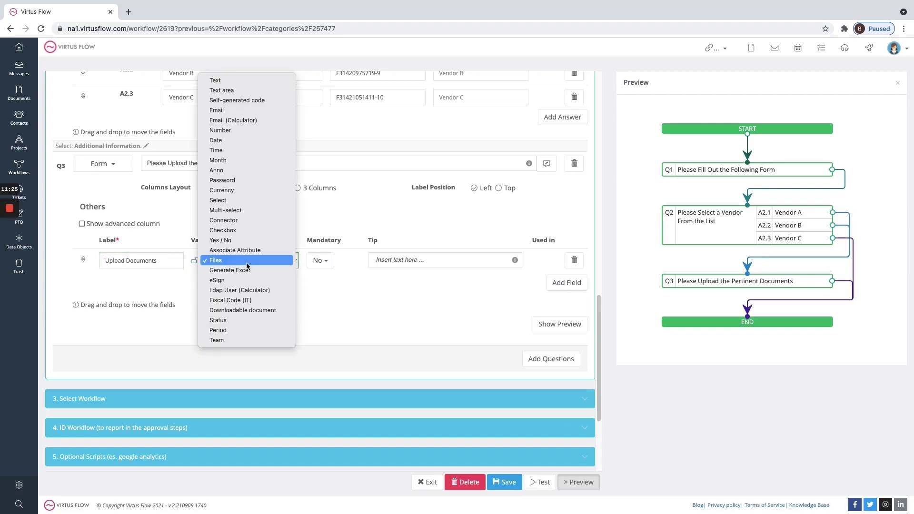
pyautogui.click(247, 263)
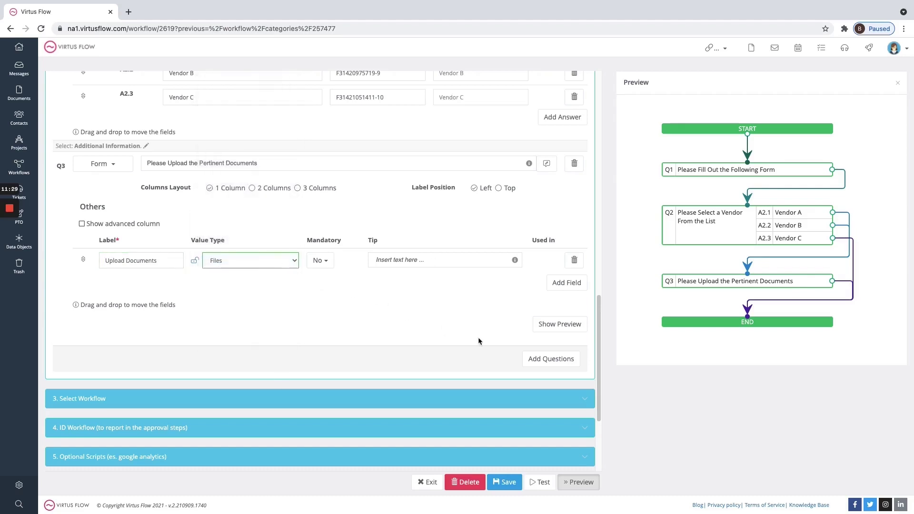
# In the routing preview, connect Q1→Q2, Vendors A and B→Q3, Vendor C and Q3→End, then save.
pyautogui.click(360, 399)
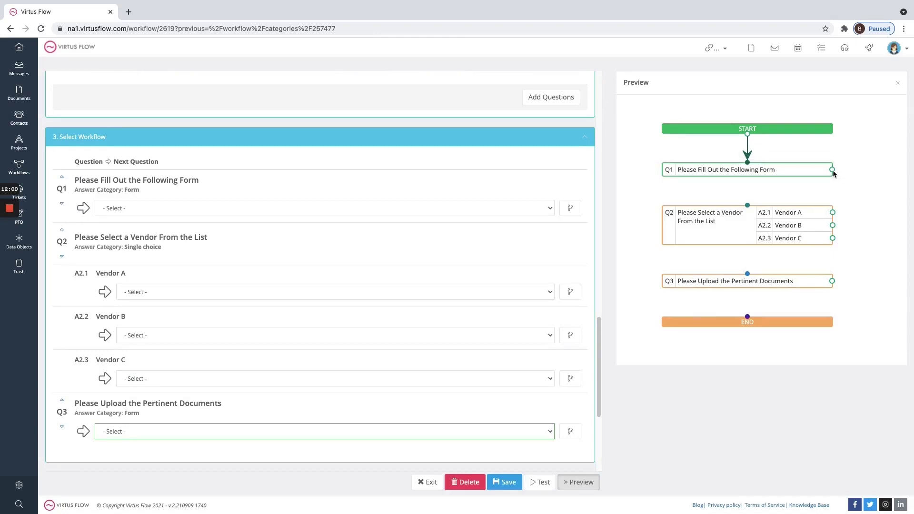
pyautogui.moveTo(832, 170); pyautogui.dragTo(746, 205)
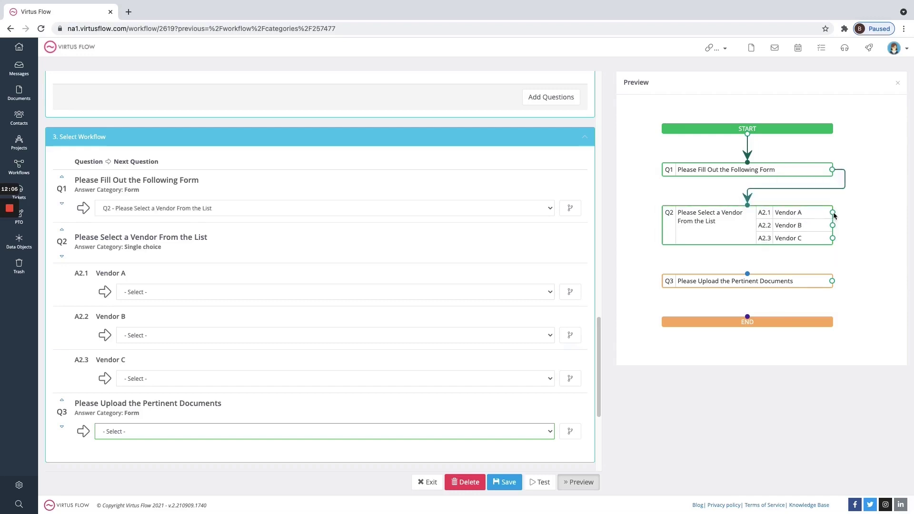
pyautogui.moveTo(832, 213); pyautogui.dragTo(747, 274)
pyautogui.moveTo(833, 225); pyautogui.dragTo(747, 274)
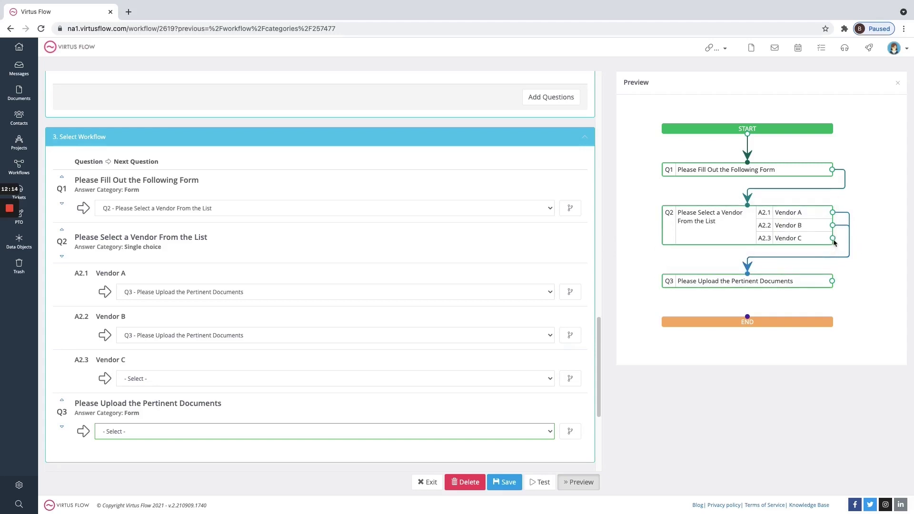
pyautogui.moveTo(834, 241); pyautogui.dragTo(746, 321)
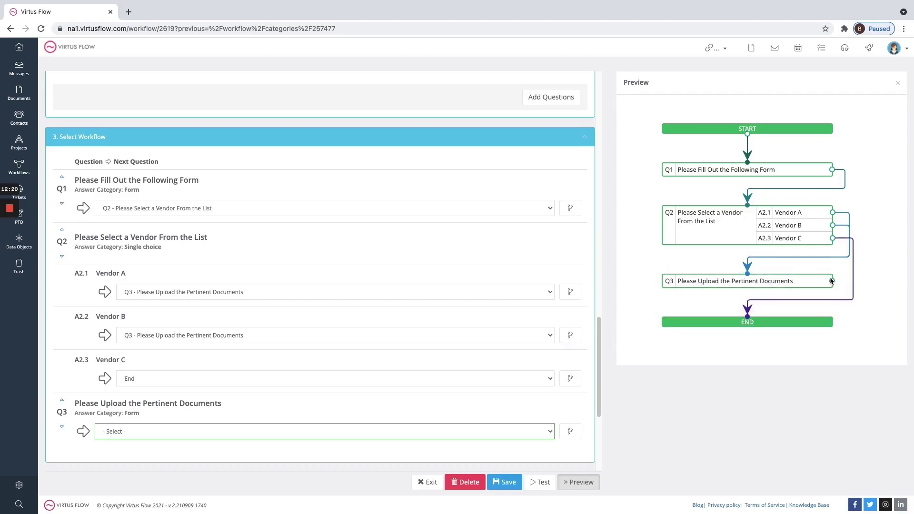
pyautogui.moveTo(832, 283); pyautogui.dragTo(746, 321)
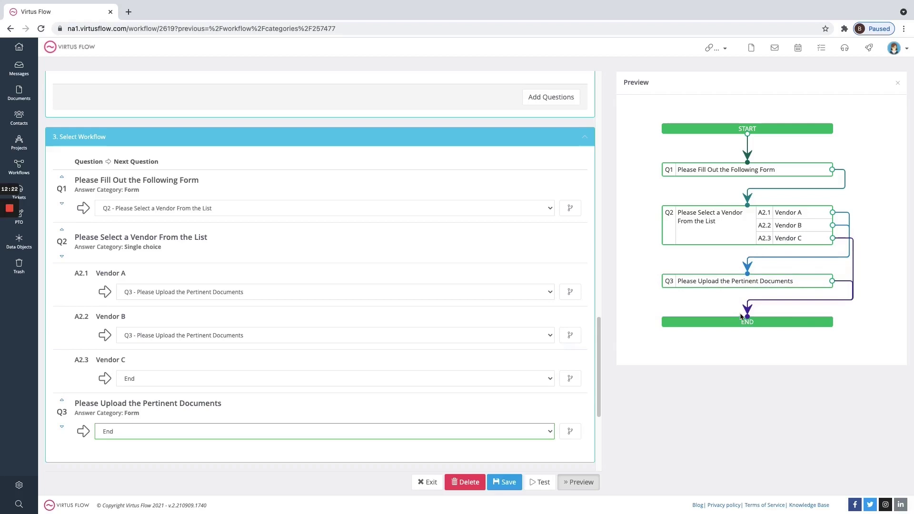
pyautogui.click(509, 482)
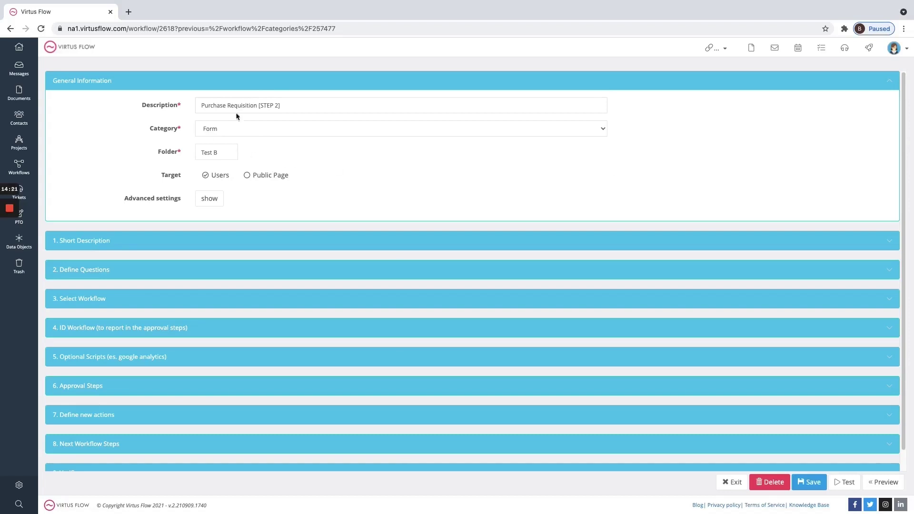
# Keep STEP 2's category as Form and reveal its advanced settings showing macro workflow Purchase Test B.
pyautogui.click(284, 110)
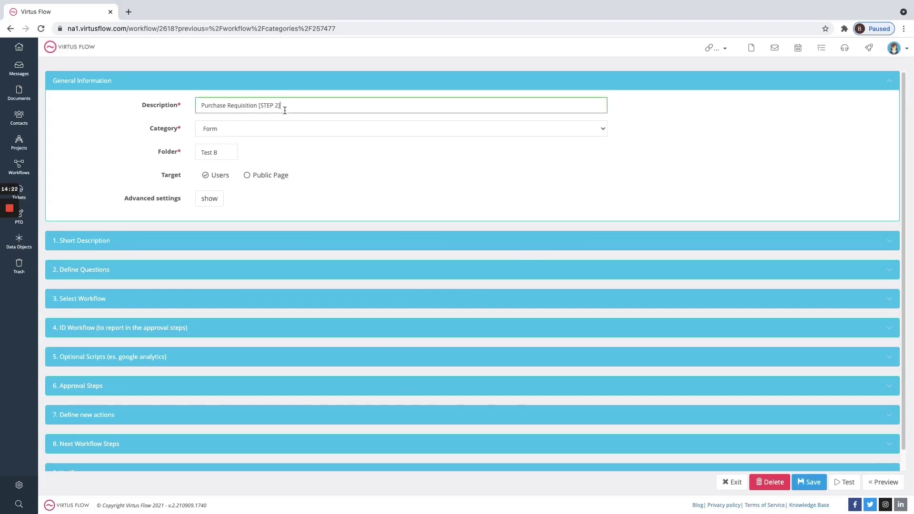
pyautogui.click(240, 124)
pyautogui.click(238, 132)
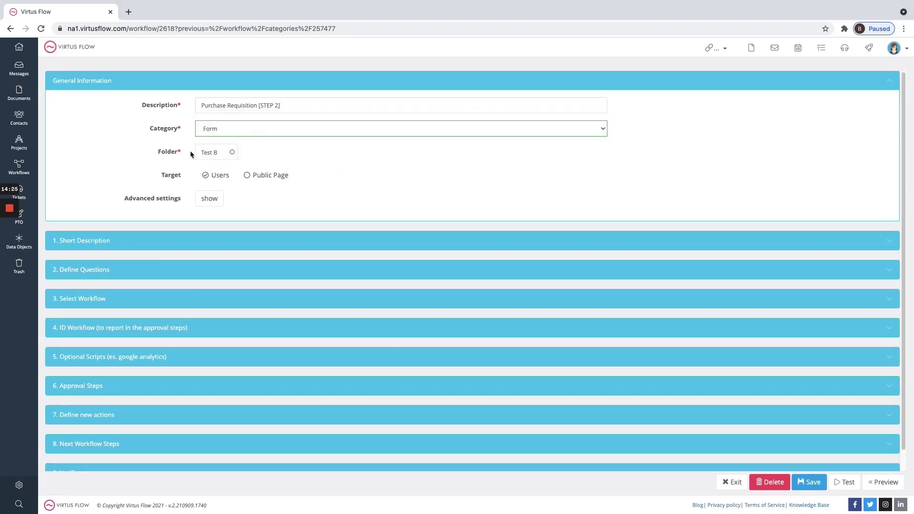
pyautogui.click(209, 200)
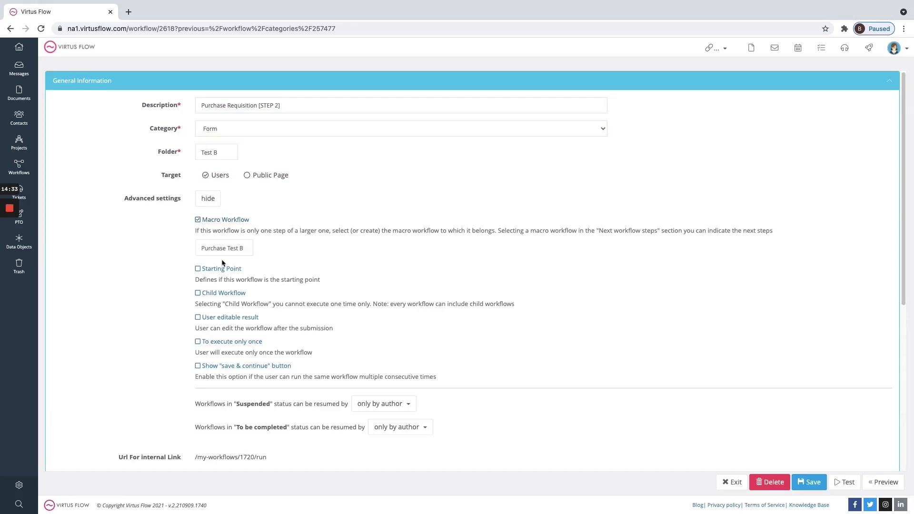
pyautogui.scroll(-5, 110, 291)
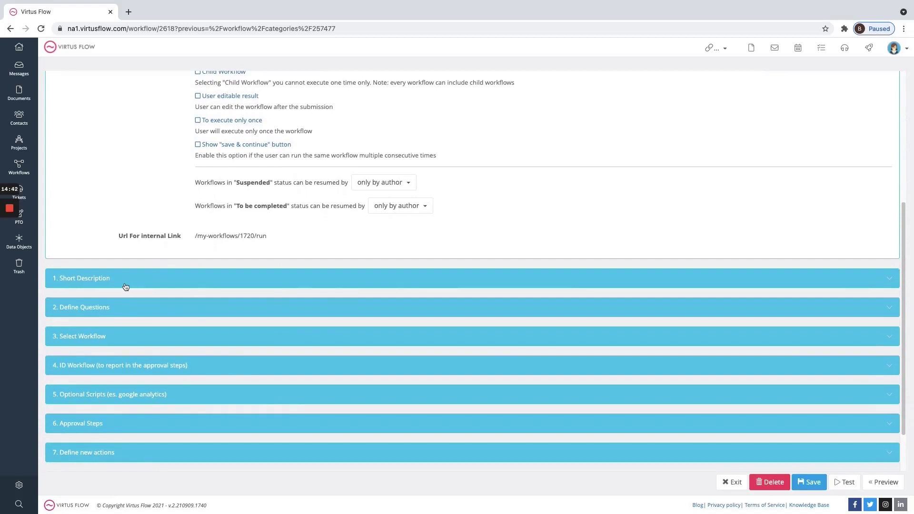
# Keep Q1 as Form and both its fields as Select, displaying each field's Yes/No options.
pyautogui.click(137, 314)
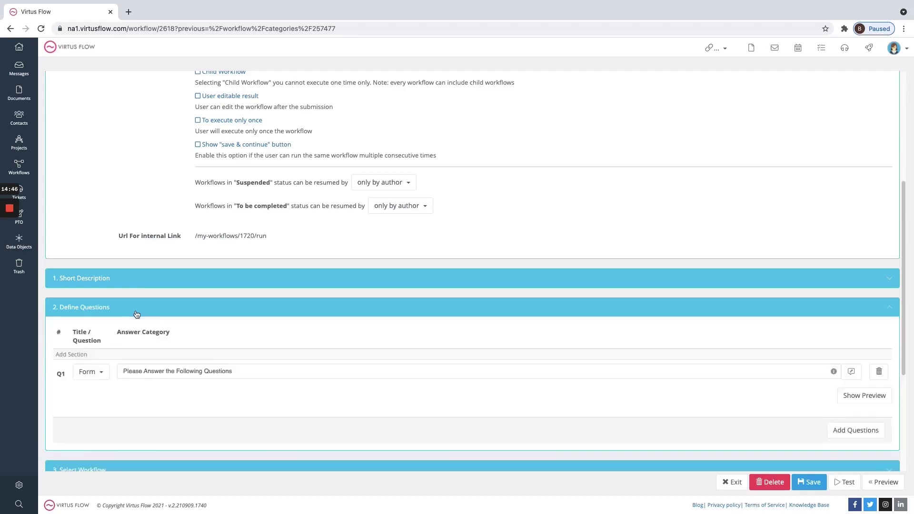
pyautogui.click(94, 162)
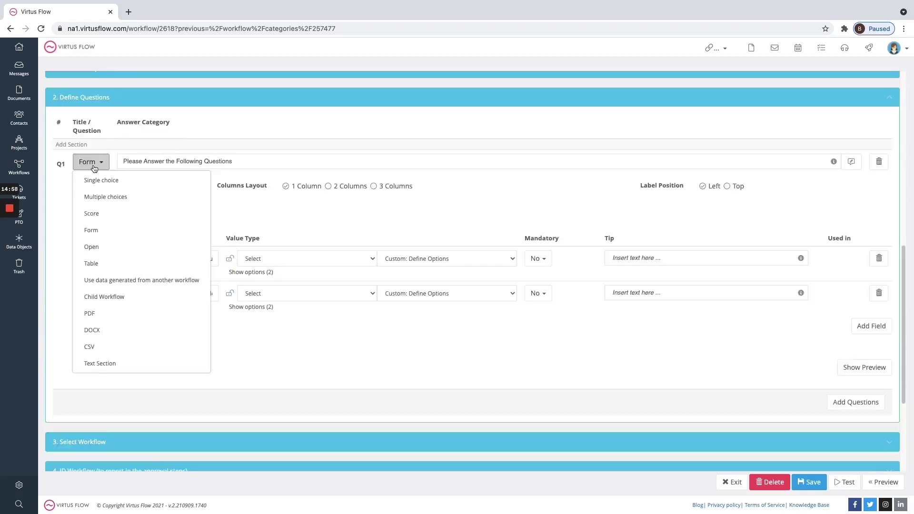
pyautogui.click(94, 164)
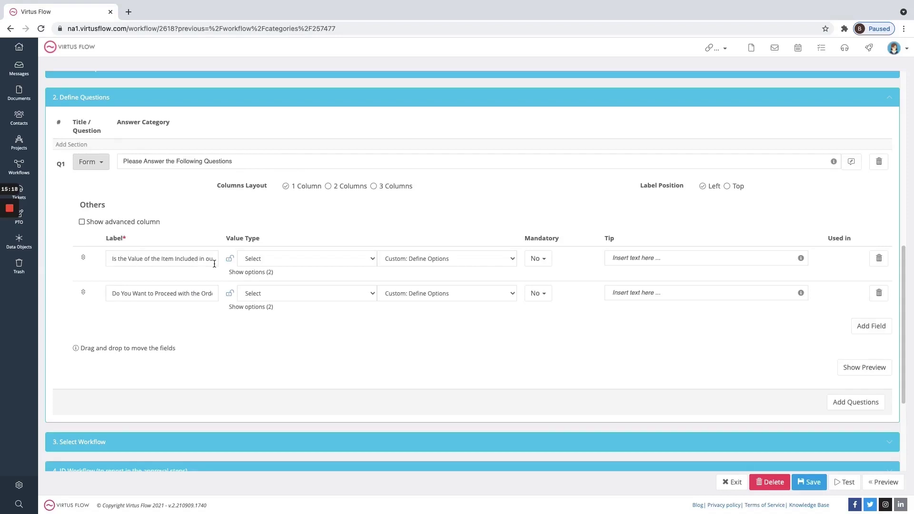
pyautogui.click(261, 258)
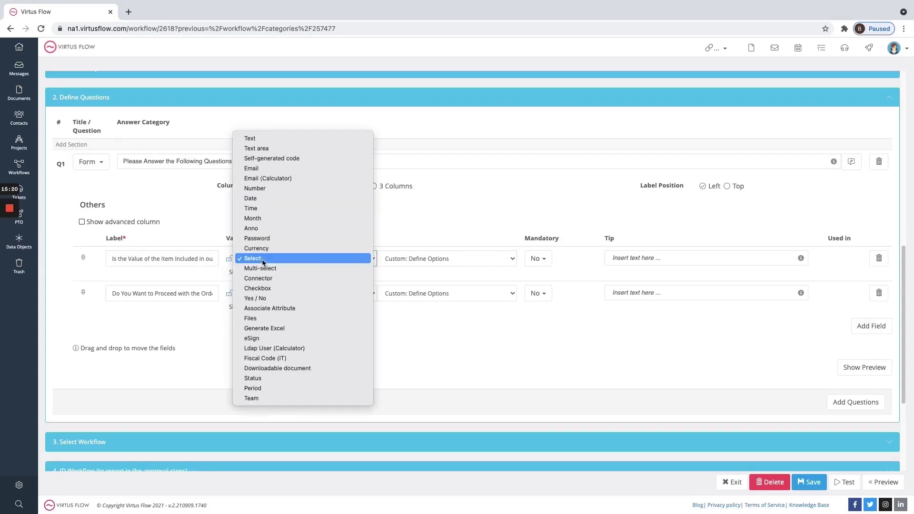
pyautogui.click(257, 261)
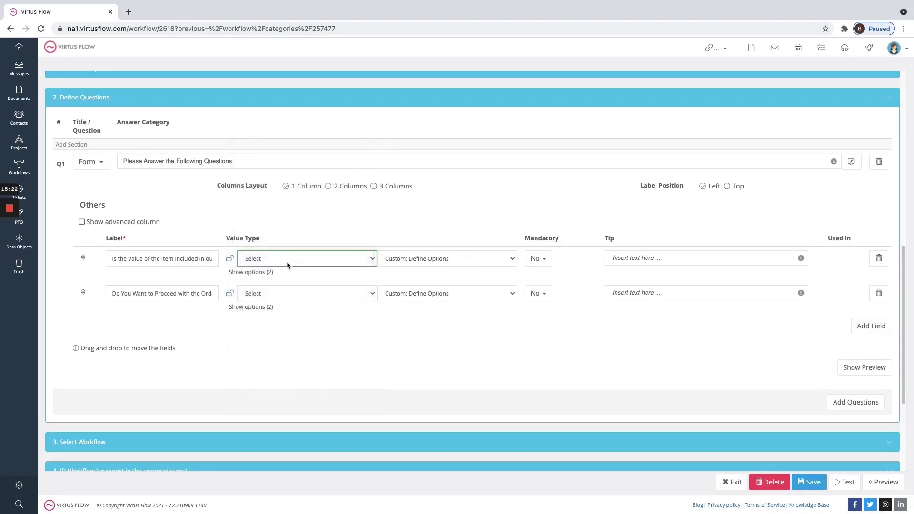
pyautogui.click(263, 272)
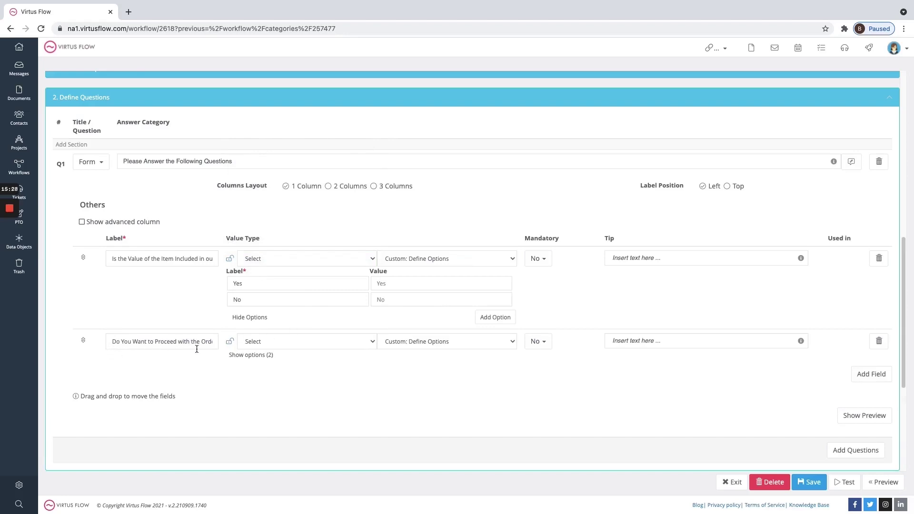
pyautogui.click(252, 346)
pyautogui.click(252, 346)
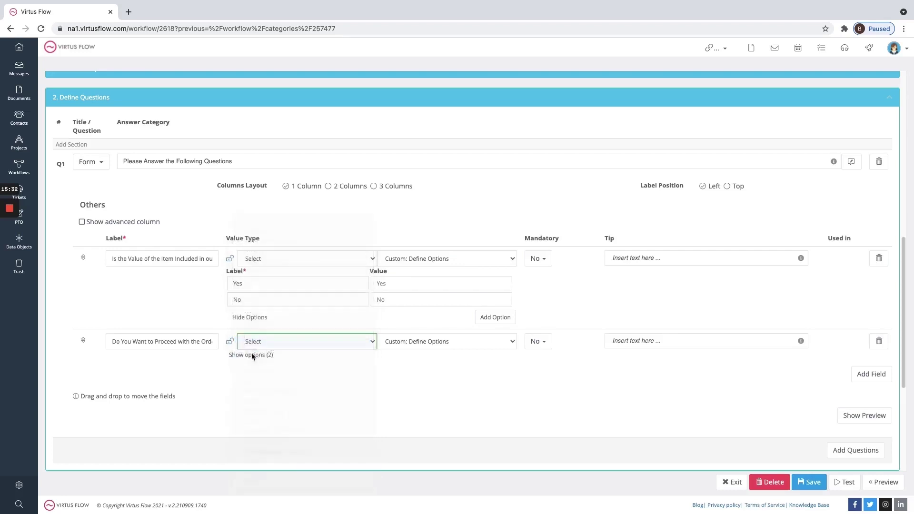
pyautogui.click(251, 357)
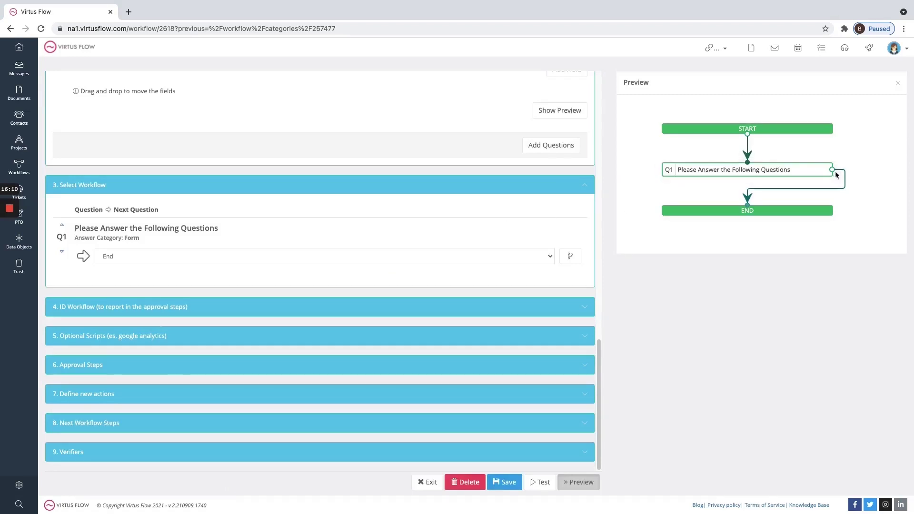
# Connect STEP 2's Q1 output to End in the flow preview.
pyautogui.moveTo(832, 170); pyautogui.dragTo(743, 214)
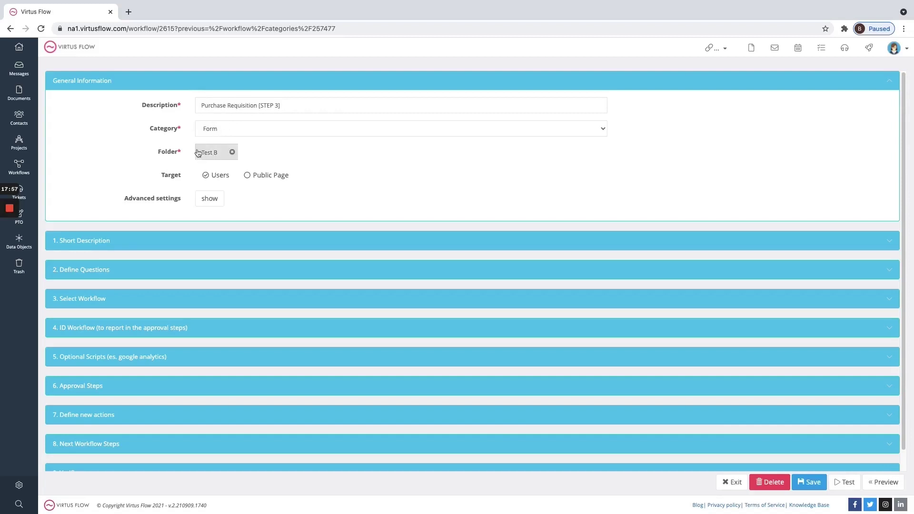
# Show STEP 3's advanced settings and scroll down to its question sections.
pyautogui.click(207, 199)
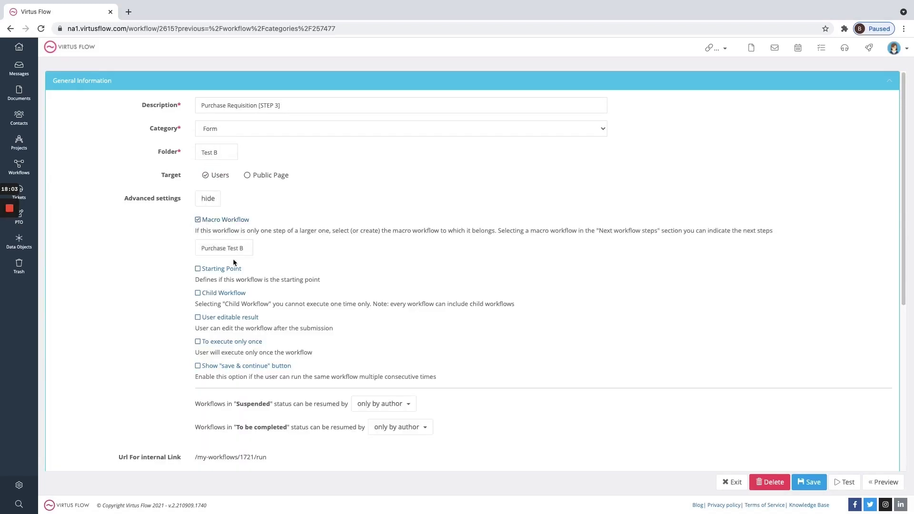
pyautogui.scroll(-6, 414, 337)
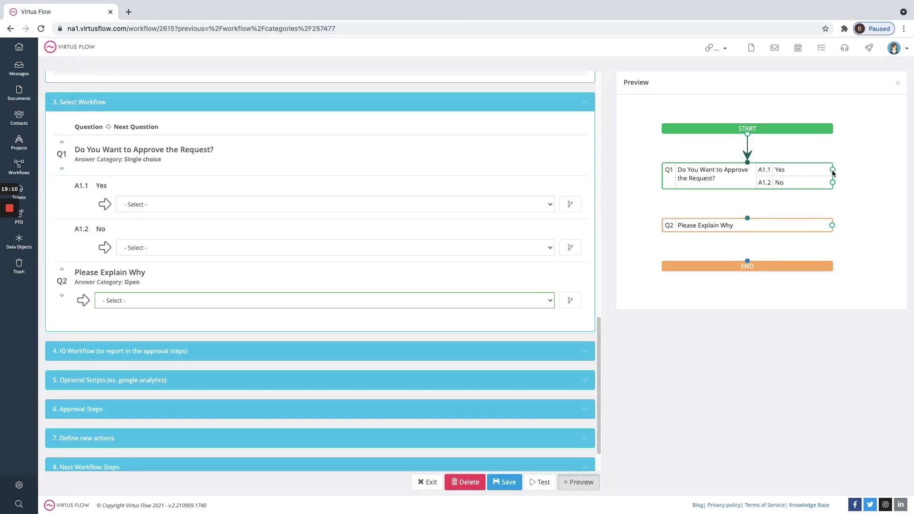
# In the preview, route A1.1 Yes to END, A1.2 No to Q2, and Q2 to END.
pyautogui.moveTo(832, 169); pyautogui.dragTo(747, 264)
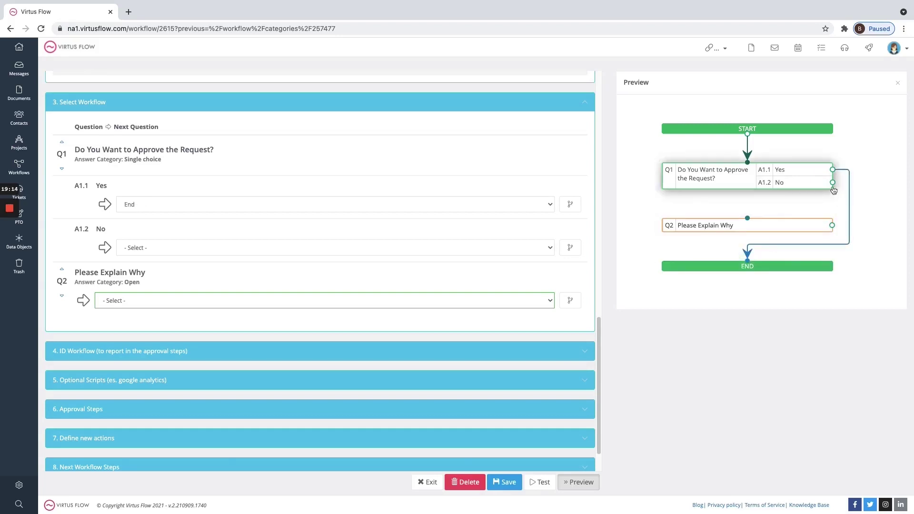
pyautogui.moveTo(832, 183); pyautogui.dragTo(747, 218)
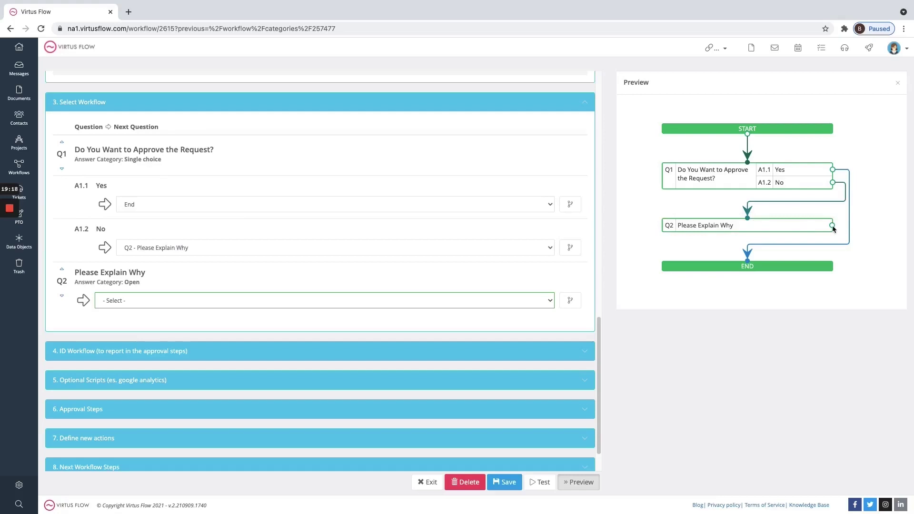
pyautogui.moveTo(831, 225); pyautogui.dragTo(747, 265)
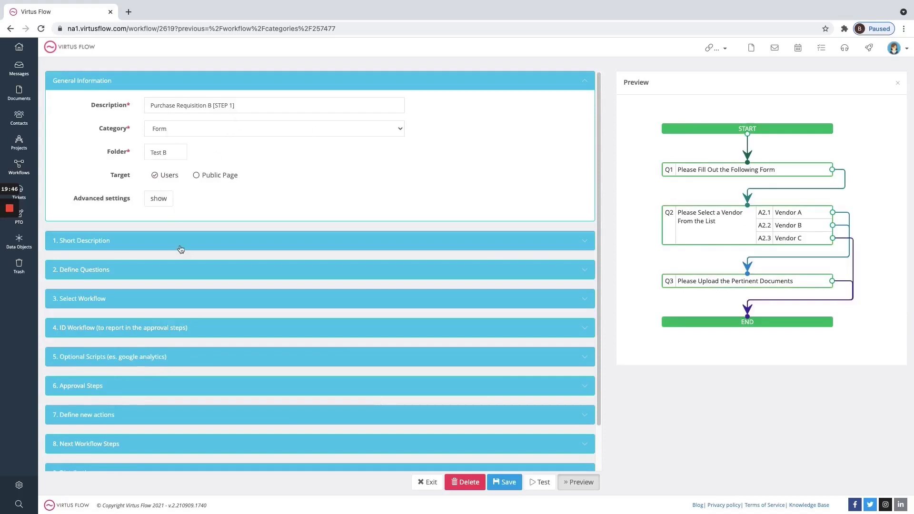
# Under 8. Next Workflow Steps, set STEP 1's next workflow to Purchase Requisition [STEP 2].
pyautogui.click(87, 445)
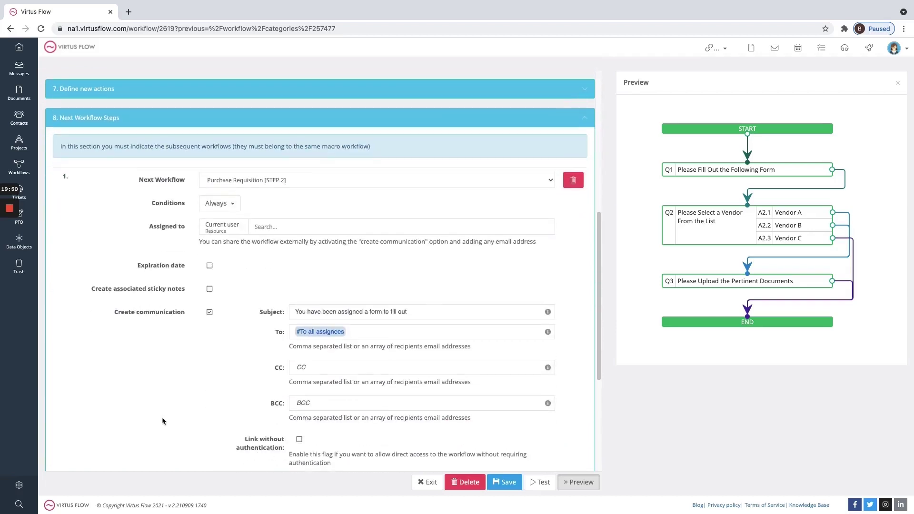
pyautogui.click(263, 181)
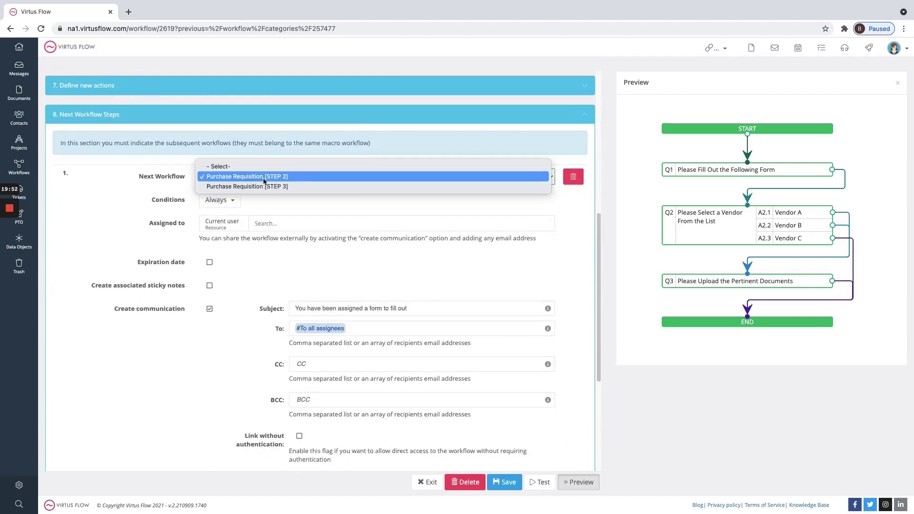
pyautogui.click(288, 177)
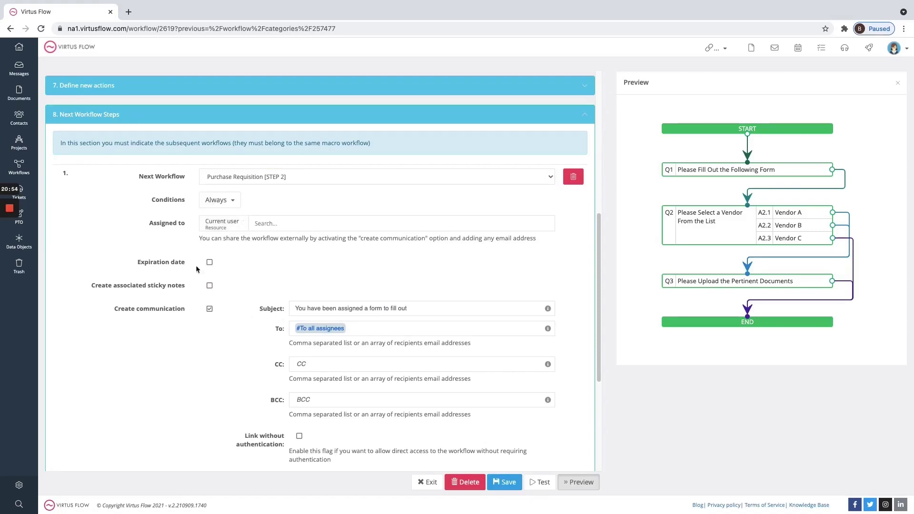
pyautogui.scroll(-5, 227, 327)
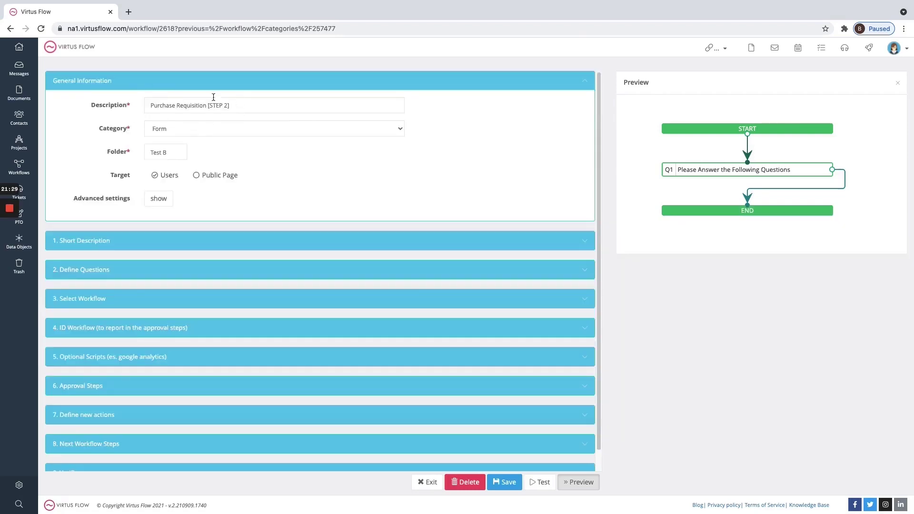
# Set STEP 2's first next-workflow rule to Purchase Requisition [STEP 3], leaving its question condition unchanged.
pyautogui.click(140, 444)
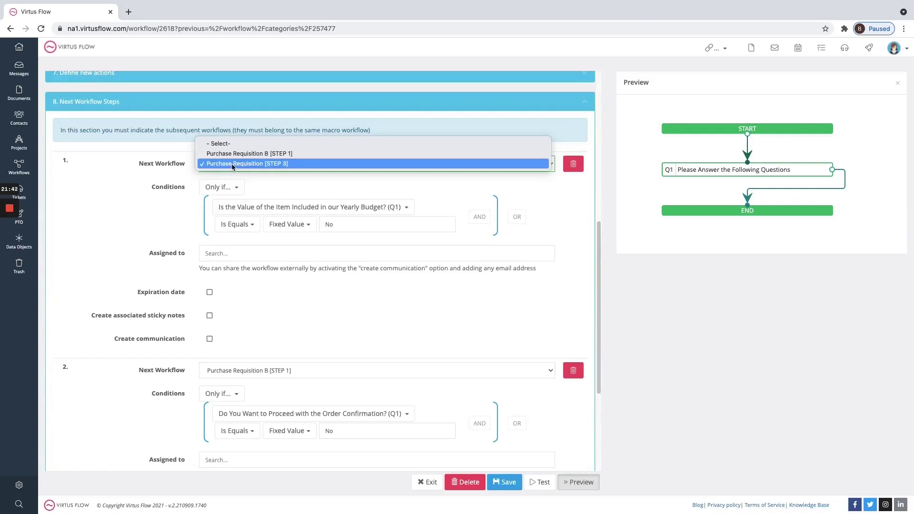
pyautogui.click(287, 168)
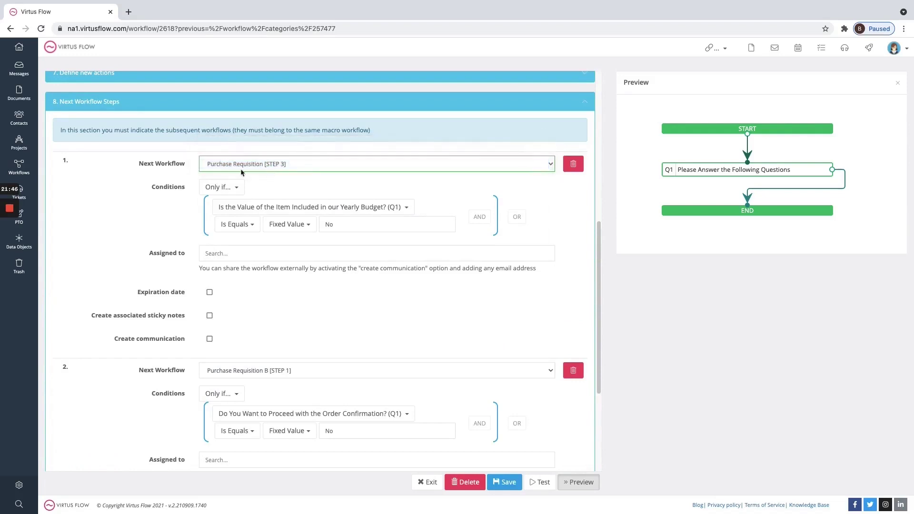
pyautogui.click(226, 191)
pyautogui.click(226, 192)
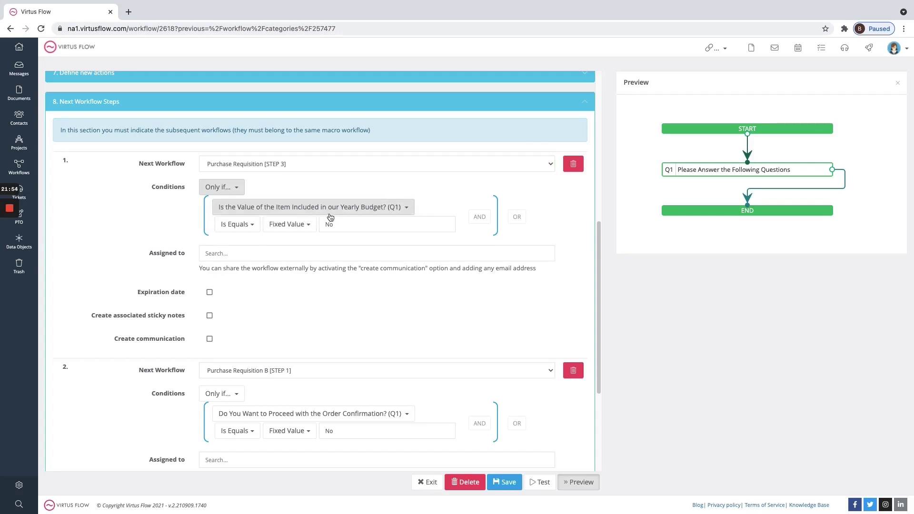
pyautogui.click(402, 212)
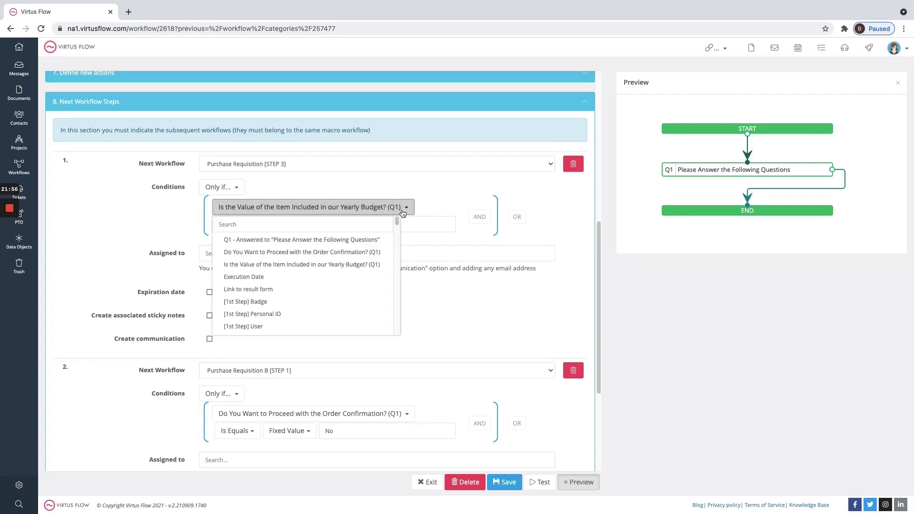
pyautogui.click(402, 212)
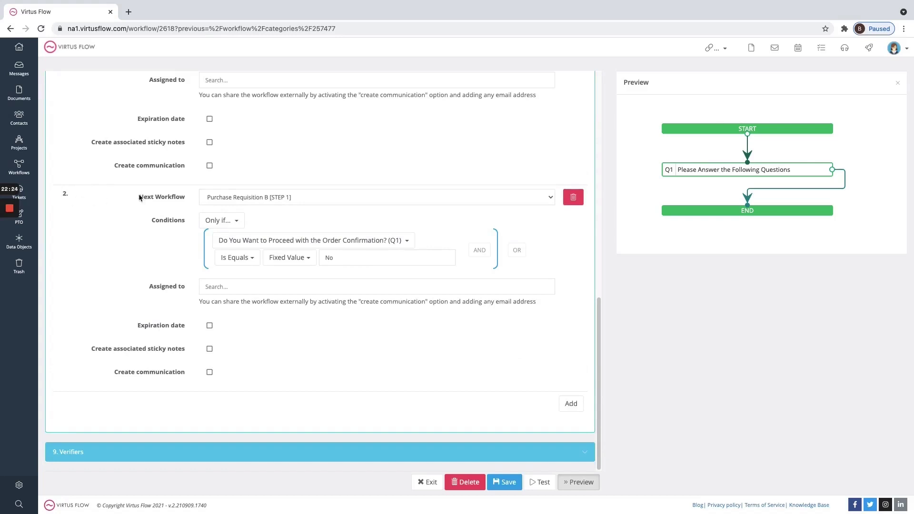
# Keep the second rule as Purchase Requisition B [STEP 1] with its condition on Q1.
pyautogui.click(219, 199)
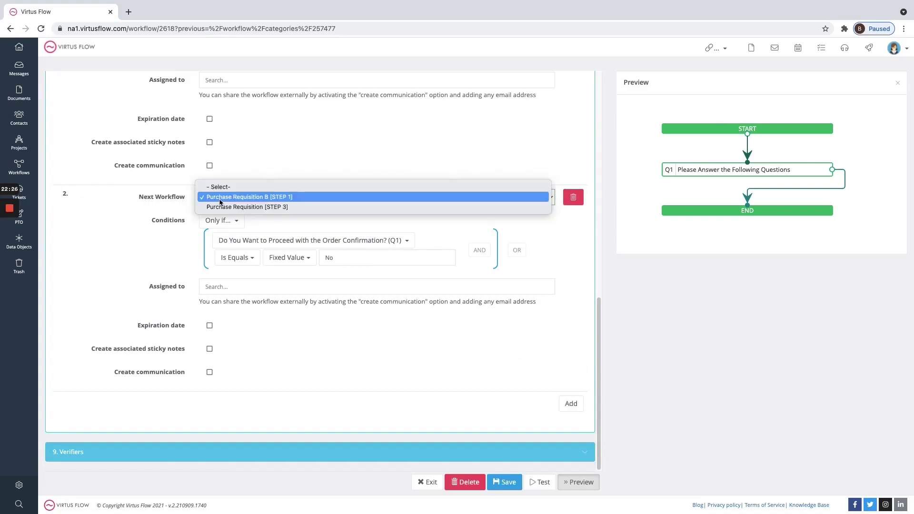
pyautogui.click(219, 199)
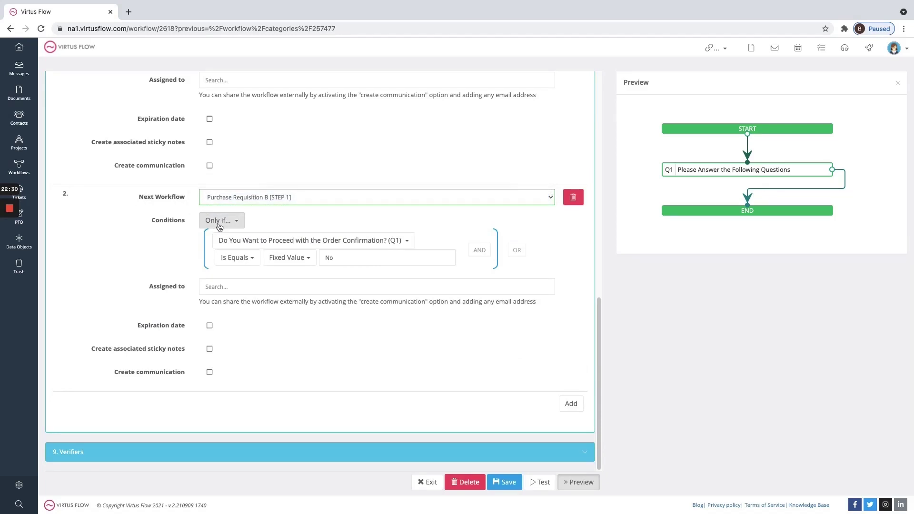
pyautogui.click(232, 241)
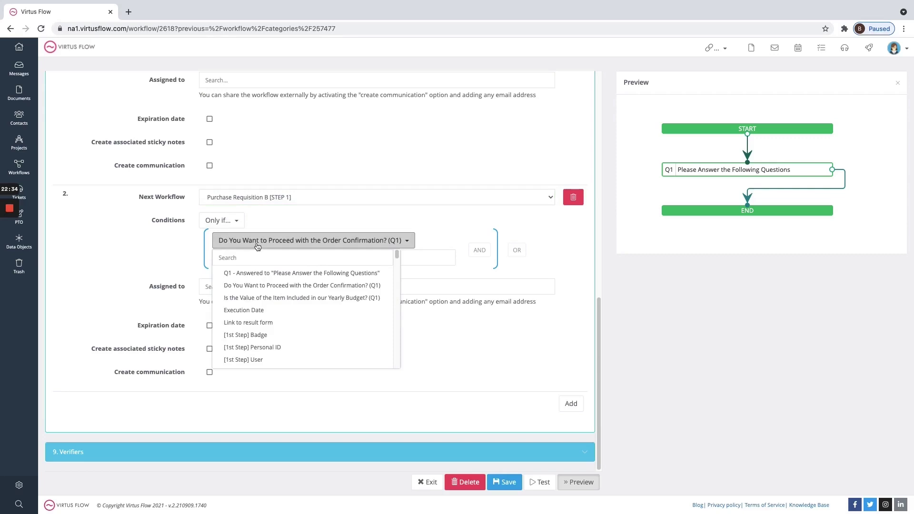
pyautogui.click(278, 228)
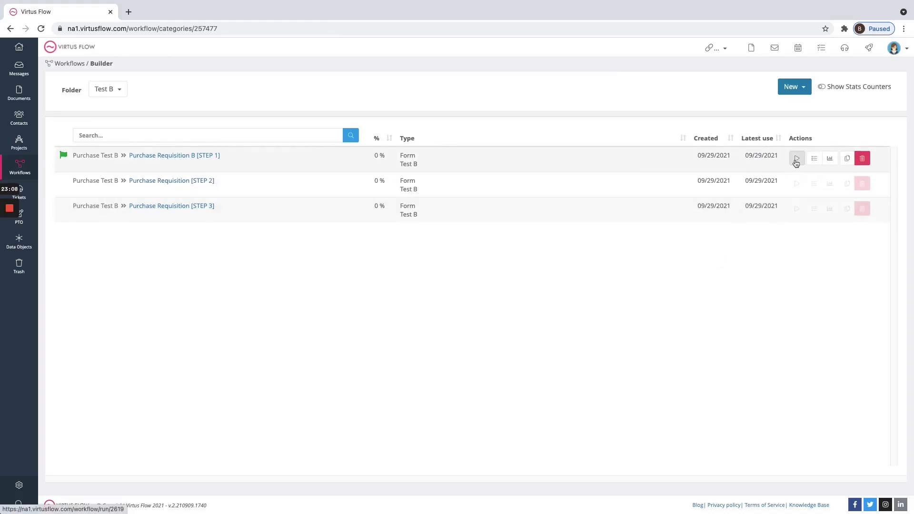
# Run STEP 1 and request one Apple TV, 'I really want one', dated 09/29/2021, substitution No.
pyautogui.click(796, 159)
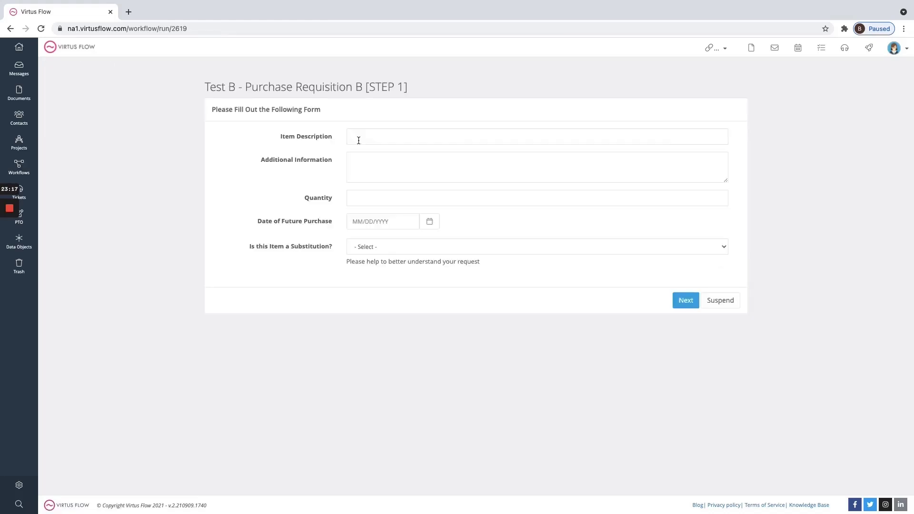
pyautogui.click(358, 141)
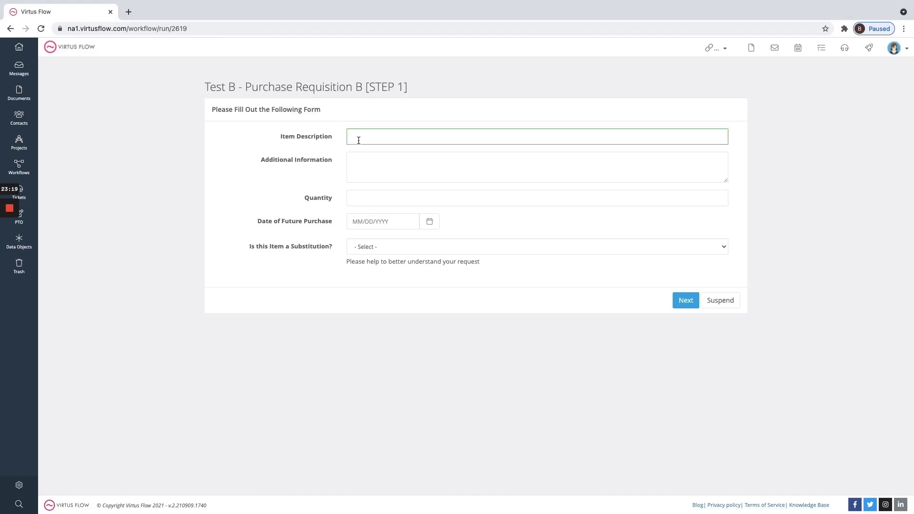
pyautogui.write('Apple TV')
pyautogui.click(369, 167)
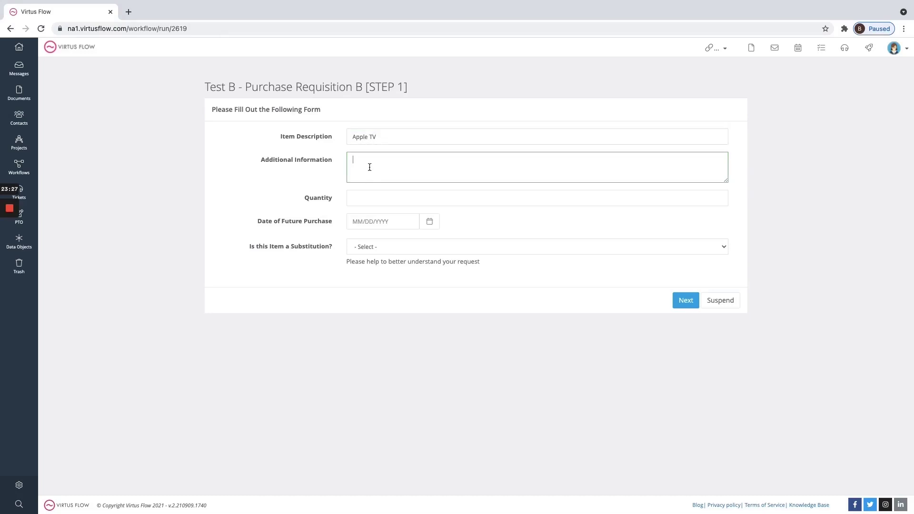
pyautogui.write('I really want one')
pyautogui.click(372, 195)
pyautogui.click(718, 197)
pyautogui.click(431, 223)
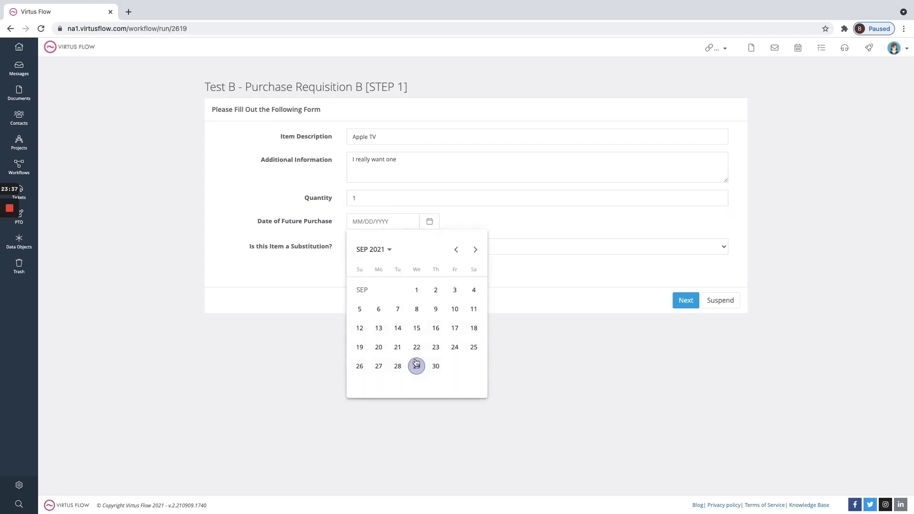
pyautogui.click(415, 365)
pyautogui.click(374, 248)
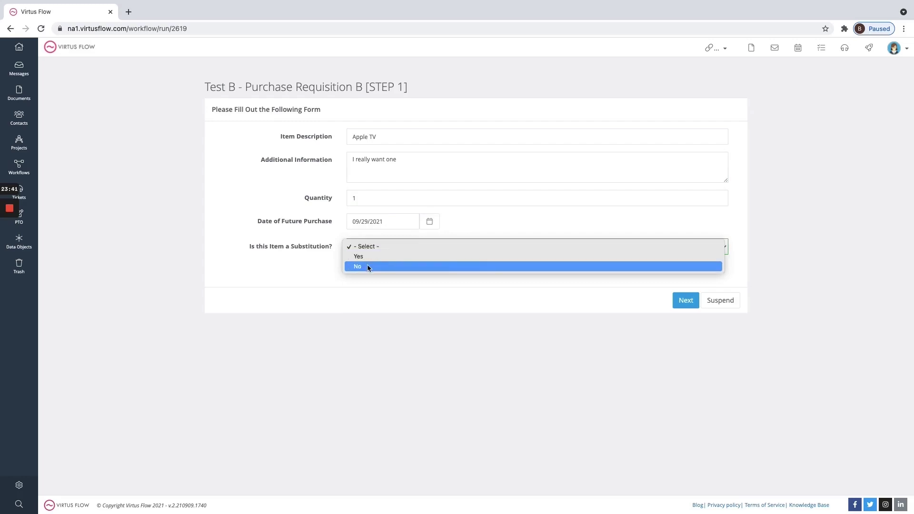
pyautogui.click(368, 266)
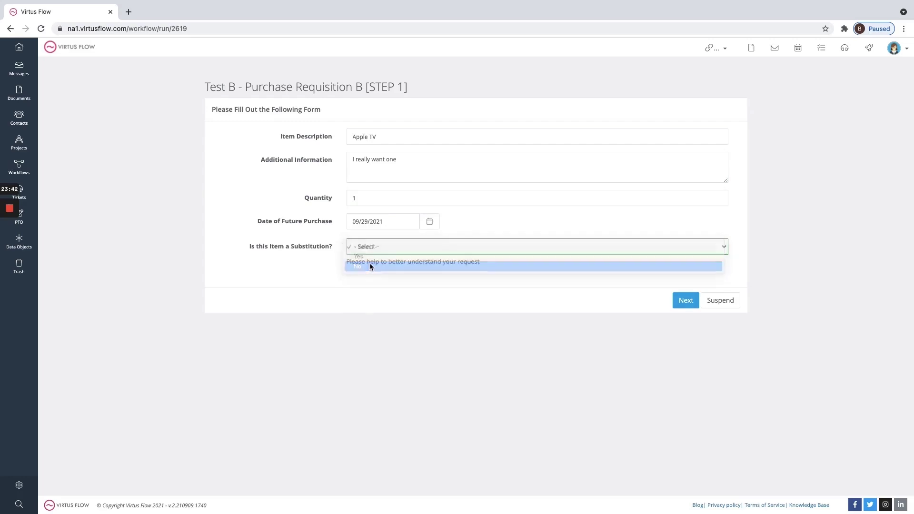
# Choose Vendor B, attach the purchase requisition BPMN image, and submit the request.
pyautogui.click(689, 303)
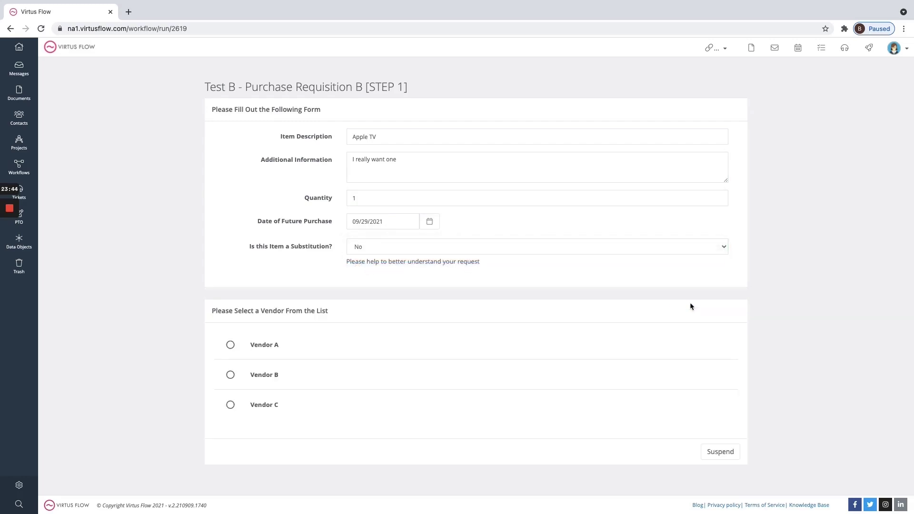
pyautogui.click(230, 375)
pyautogui.scroll(-3, 364, 379)
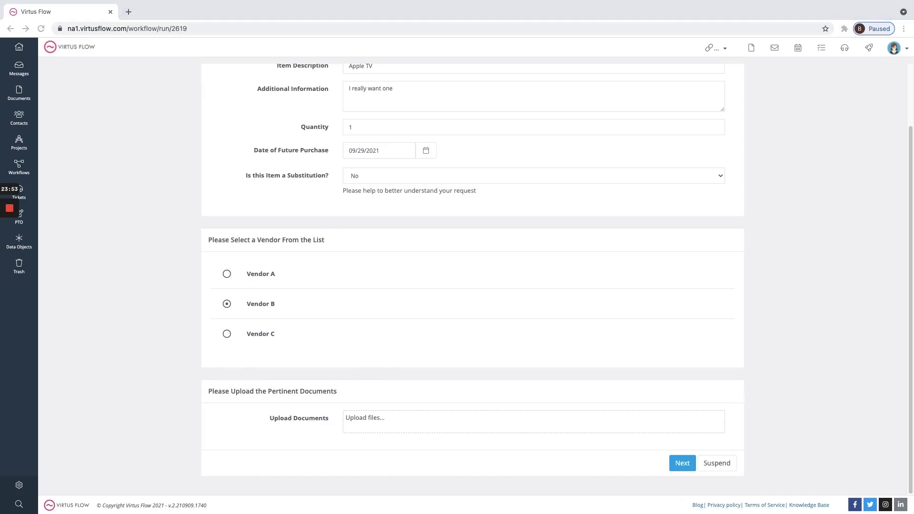
pyautogui.moveTo(904, 266); pyautogui.dragTo(540, 414)
pyautogui.scroll(-3, 618, 412)
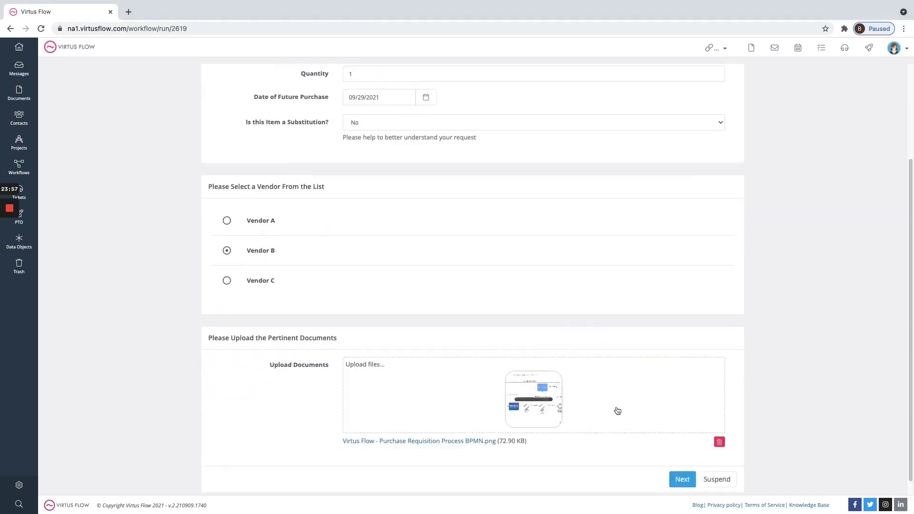
pyautogui.click(681, 463)
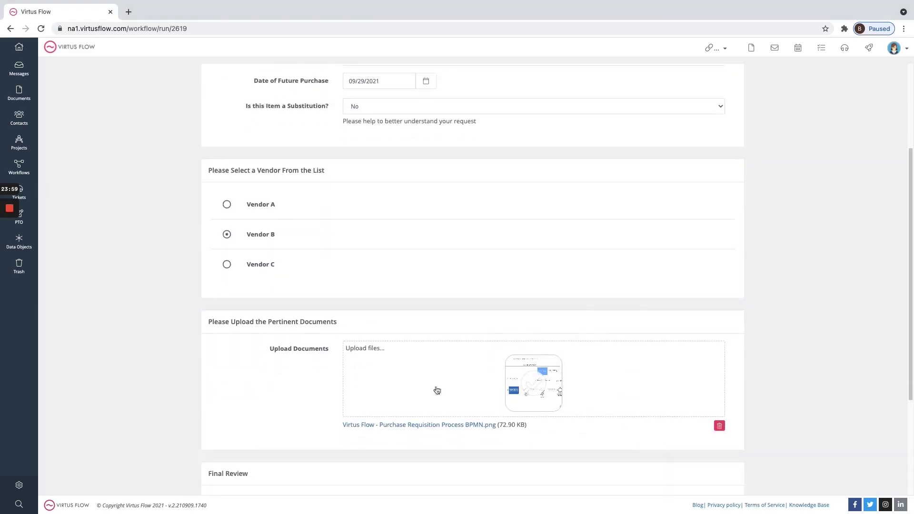
pyautogui.scroll(-2, 328, 392)
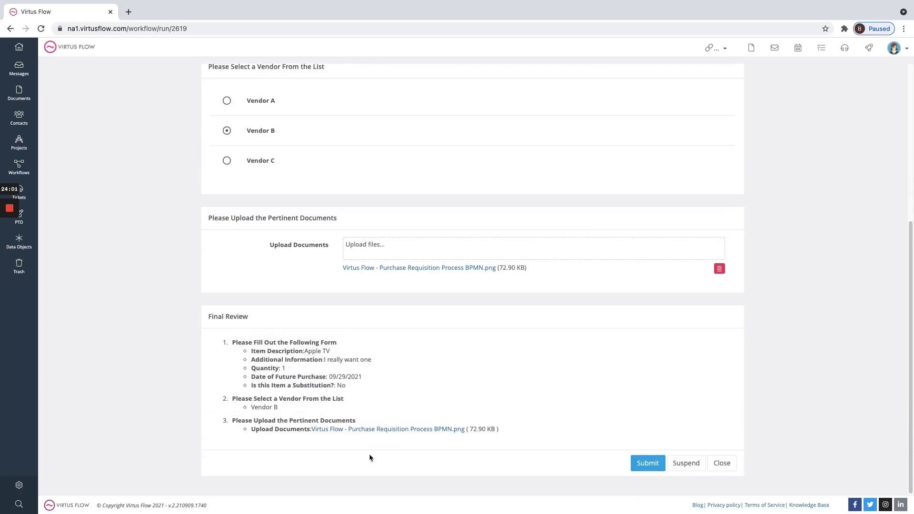
pyautogui.click(652, 464)
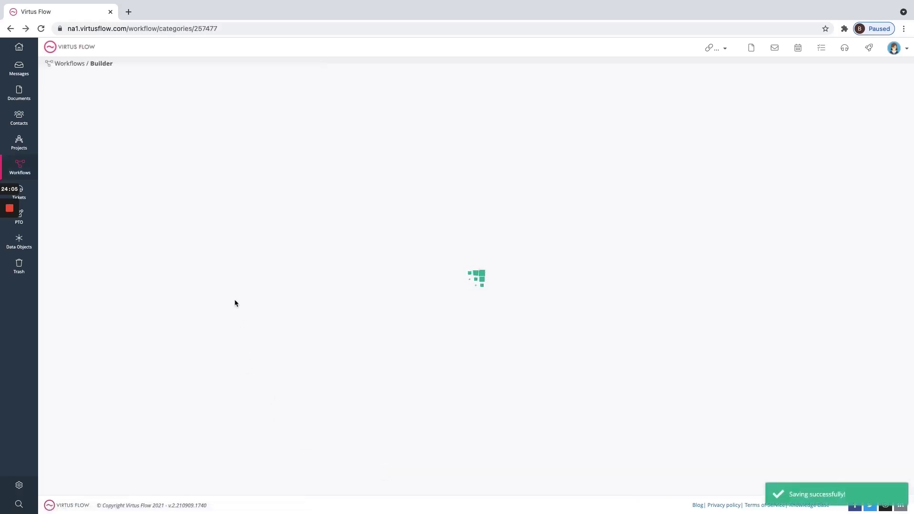
# Expand the Step #2 row under To Do and run the pending Purchase Requisition [STEP 2] task.
pyautogui.moveTo(22, 169)
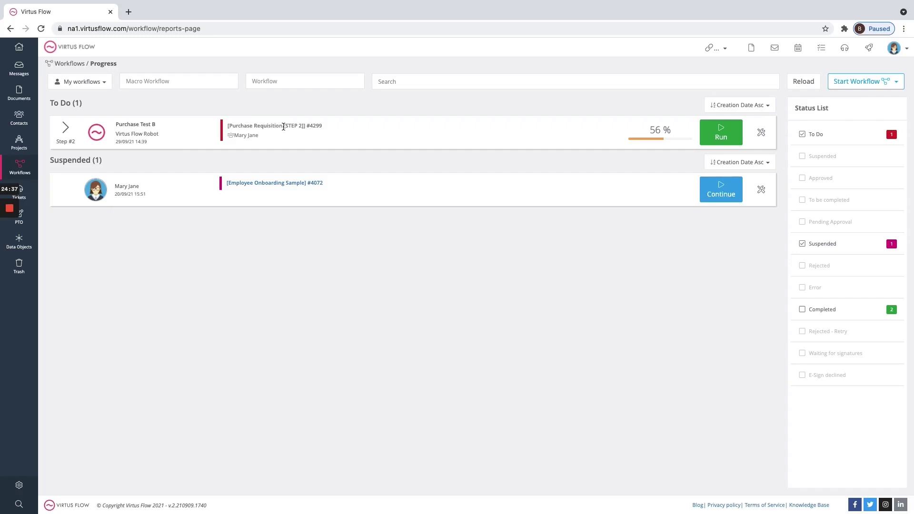
pyautogui.click(69, 136)
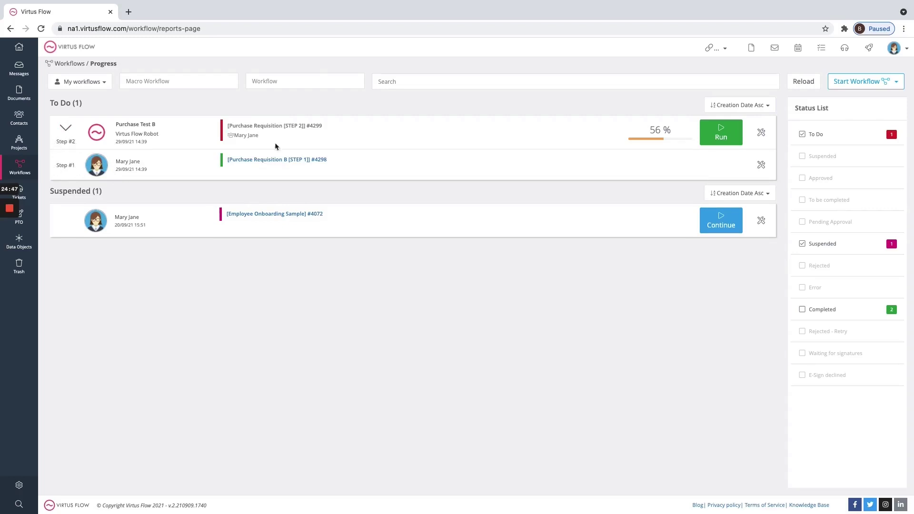
pyautogui.click(721, 134)
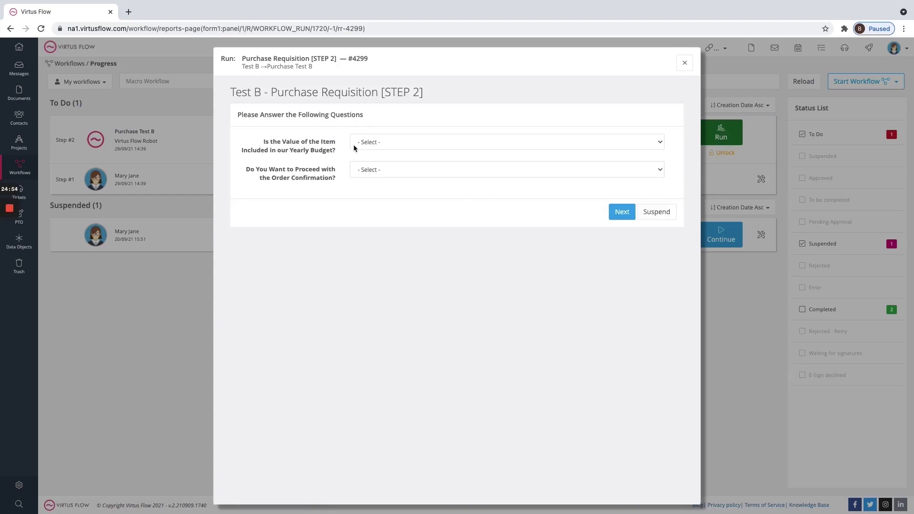
# Answer No to the yearly budget question and Yes to proceeding with the order, then submit.
pyautogui.click(368, 147)
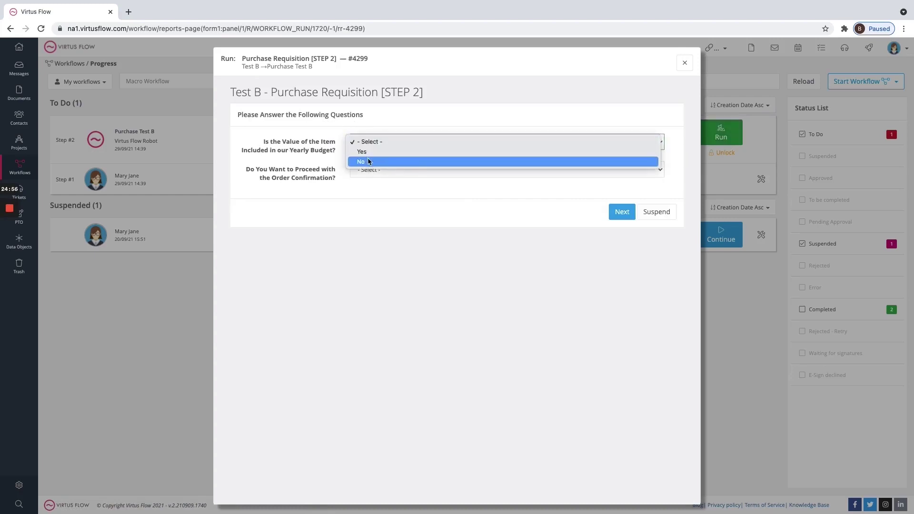
pyautogui.click(369, 163)
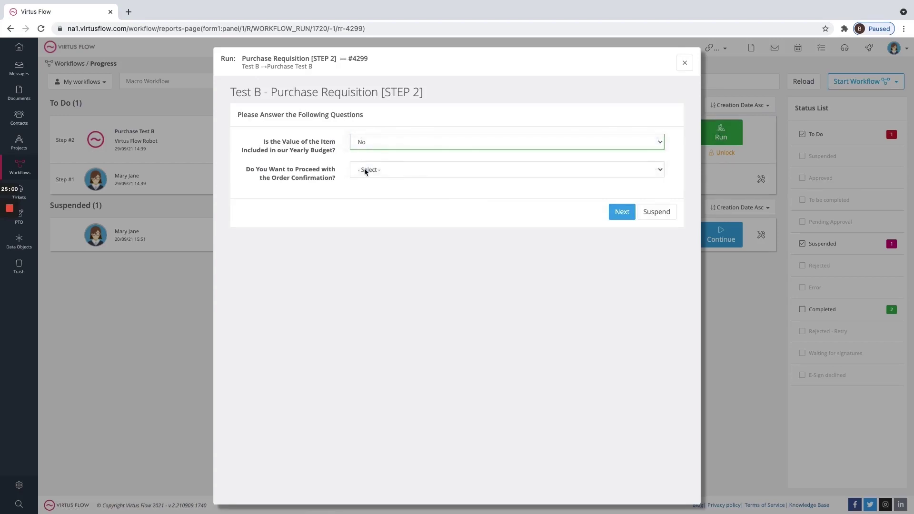
pyautogui.click(365, 172)
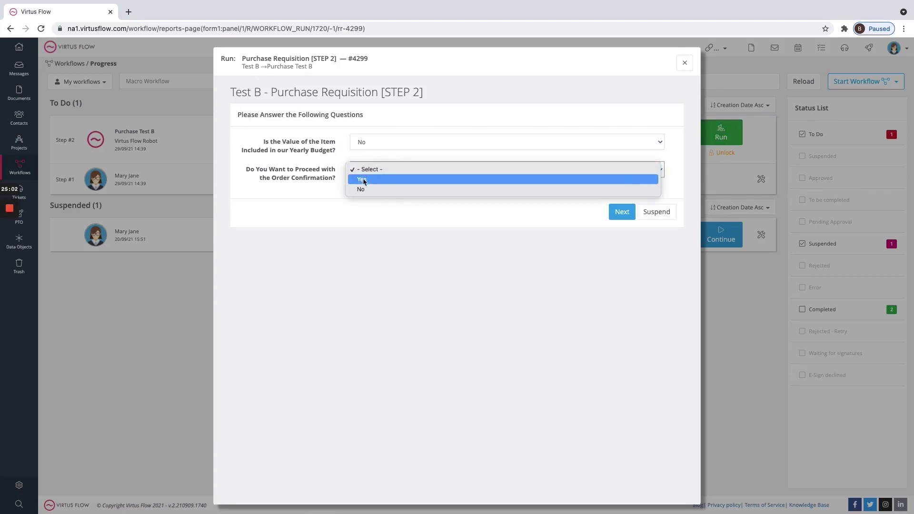
pyautogui.click(363, 179)
pyautogui.click(616, 214)
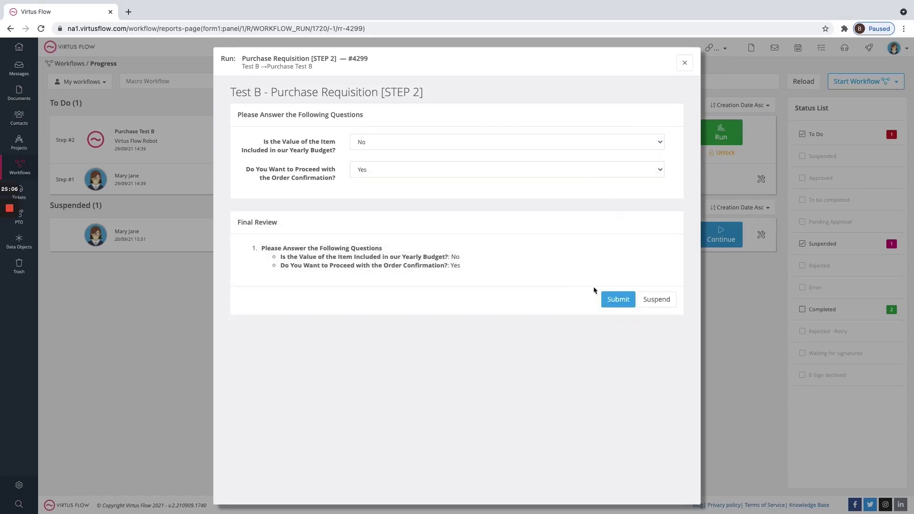
pyautogui.click(617, 300)
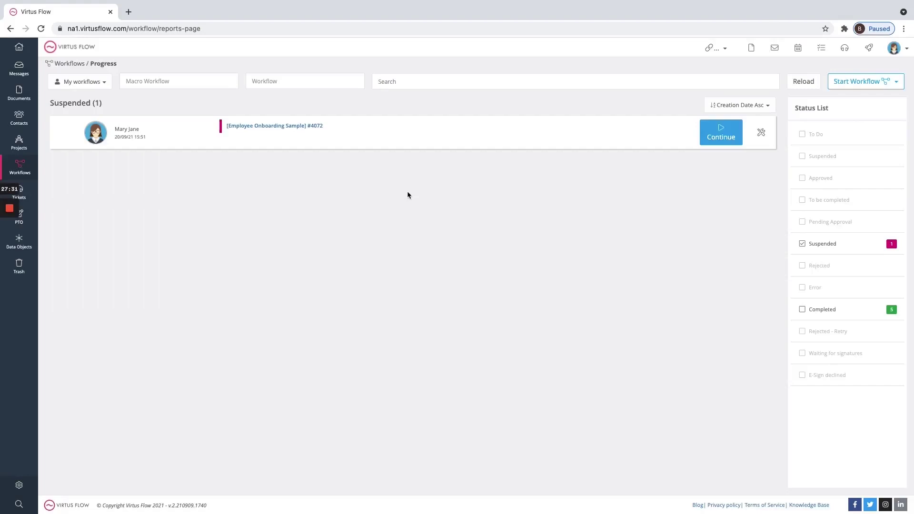